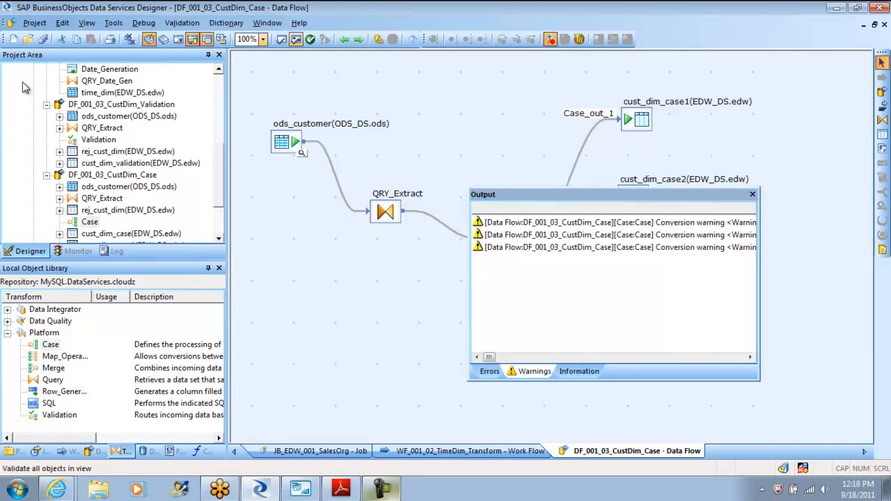
Step: Close the validation output and execute the JB_EDW_001_SalesOrg job, saving all changed objects and keeping the default execution properties
{"action": "left_click", "coordinate": [753, 195]}
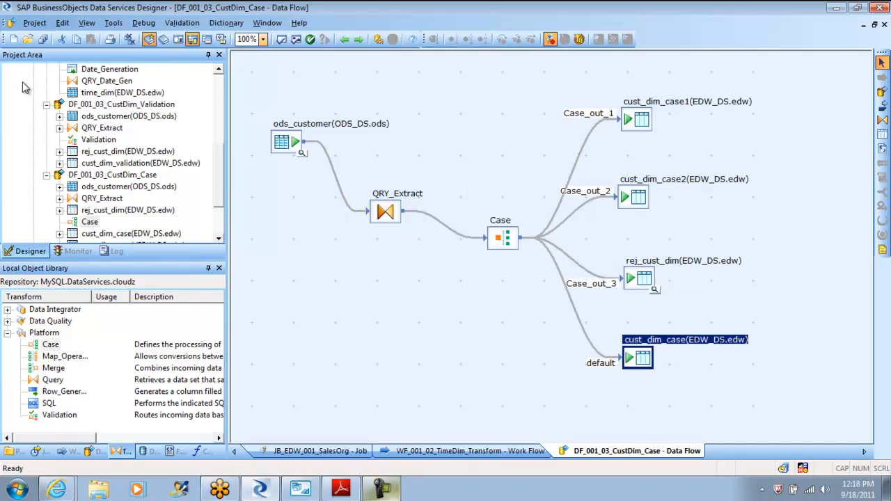
{"action": "scroll", "coordinate": [23, 85], "scroll_direction": "up", "scroll_amount": 5}
{"action": "right_click", "coordinate": [95, 81]}
{"action": "left_click", "coordinate": [128, 87]}
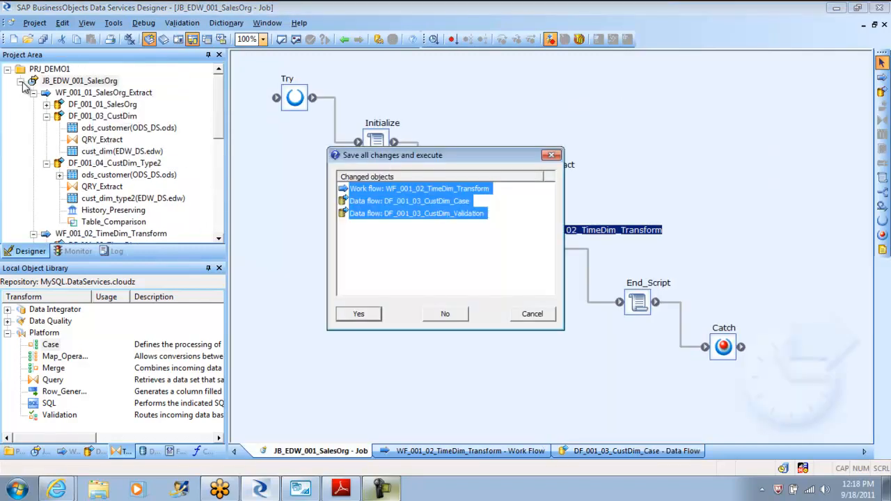
{"action": "key", "text": "Return"}
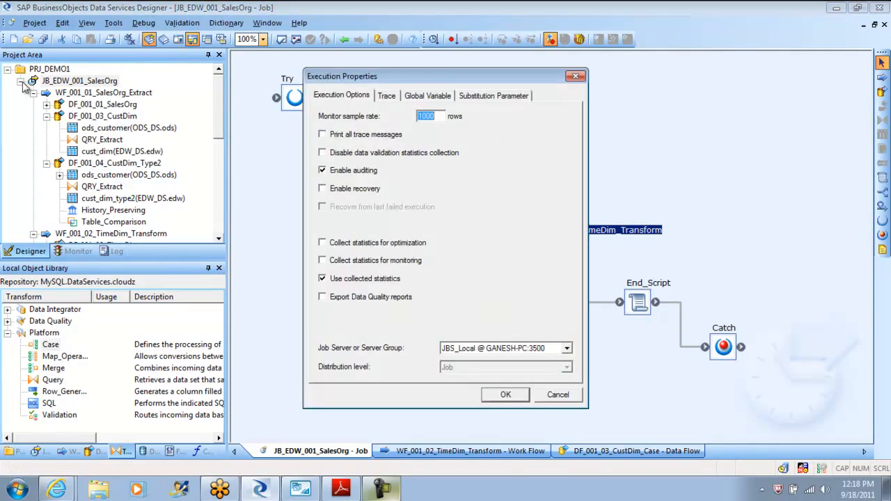
{"action": "key", "text": "Return"}
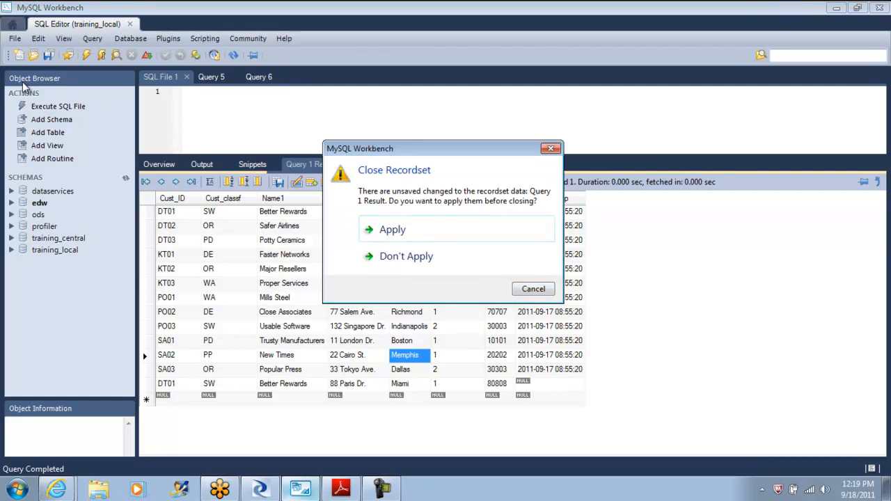
Step: In MySQL Workbench, close the Query 1 result without applying its pending changes and close the old query tabs
{"action": "key", "text": "Escape"}
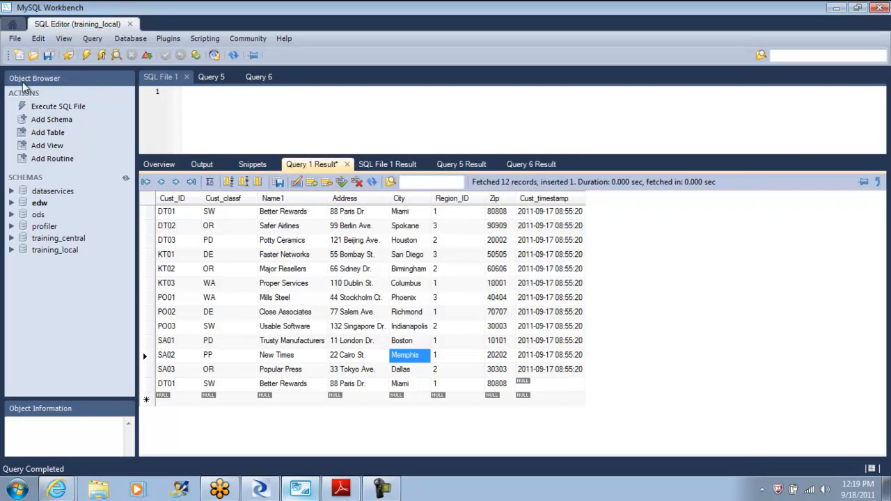
{"action": "key", "text": "ctrl+w"}
{"action": "key", "text": "Down"}
{"action": "key", "text": "Return"}
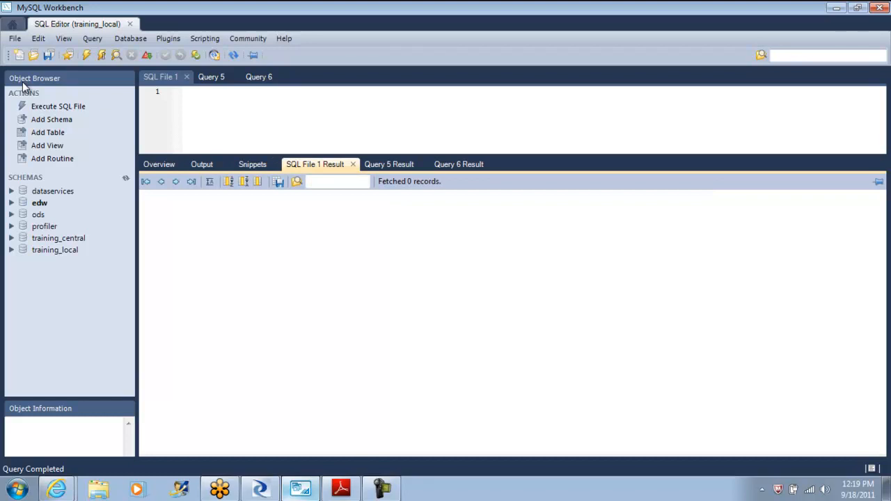
{"action": "key", "text": "ctrl+shift+Tab"}
{"action": "key", "text": "ctrl+Tab"}
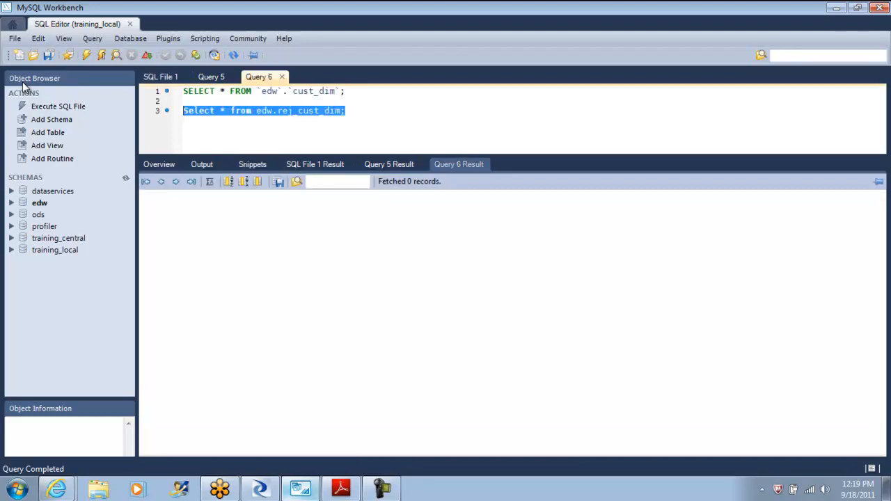
{"action": "key", "text": "ctrl+w"}
{"action": "key", "text": "ctrl+w"}
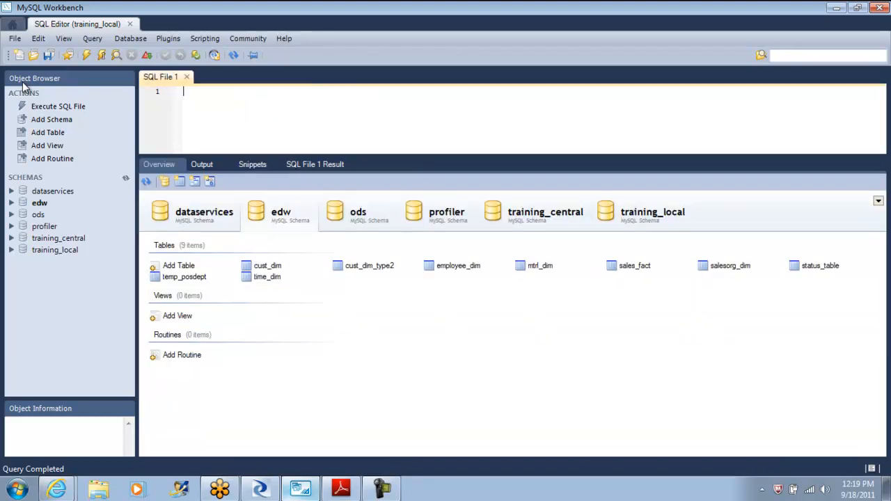
{"action": "key", "text": "ctrl+w"}
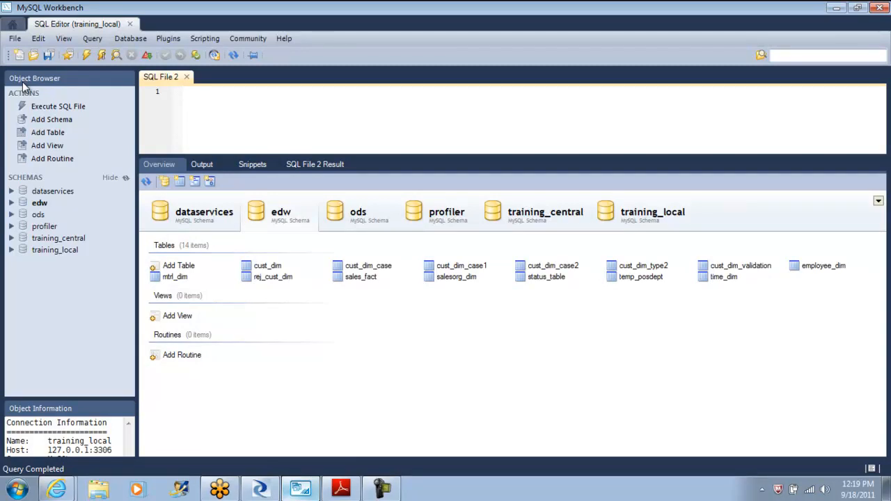
Step: Select the rows, limited to 1000, of the edw tables cust_dim_case1 and cust_dim_case2 to inspect the loaded data
{"action": "left_click", "coordinate": [462, 266]}
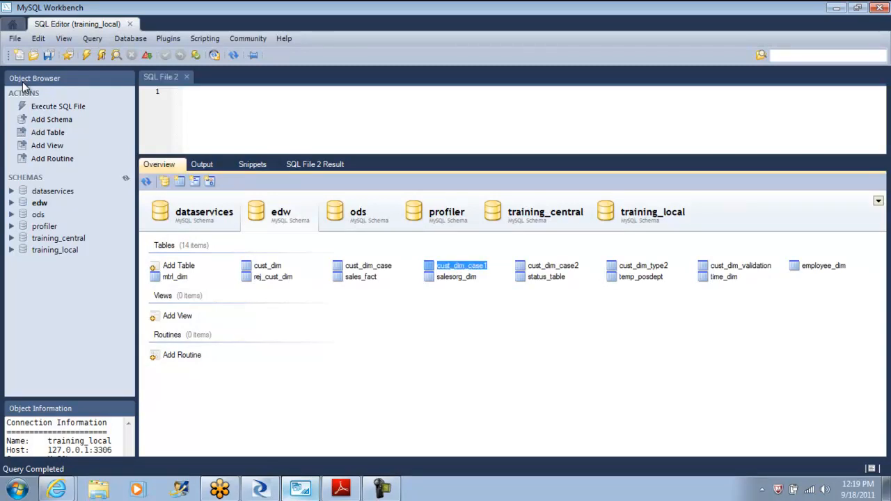
{"action": "right_click", "coordinate": [461, 266]}
{"action": "left_click", "coordinate": [508, 285]}
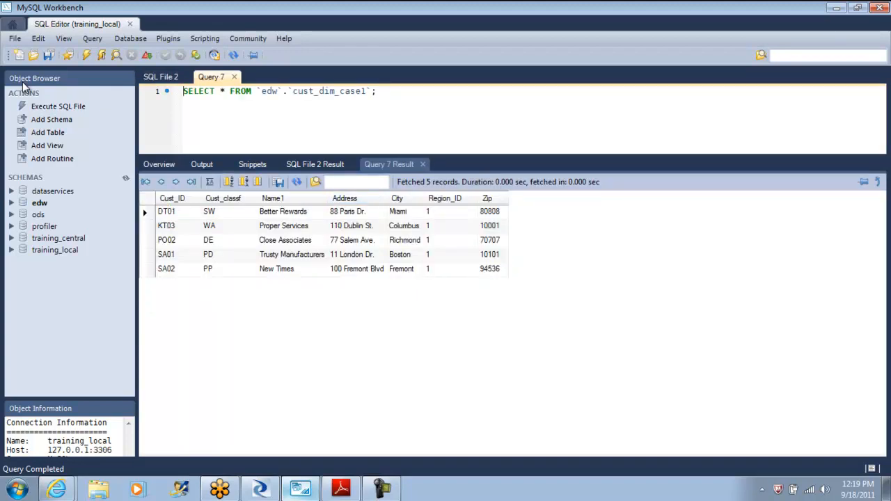
{"action": "left_click", "coordinate": [159, 165]}
{"action": "right_click", "coordinate": [552, 266]}
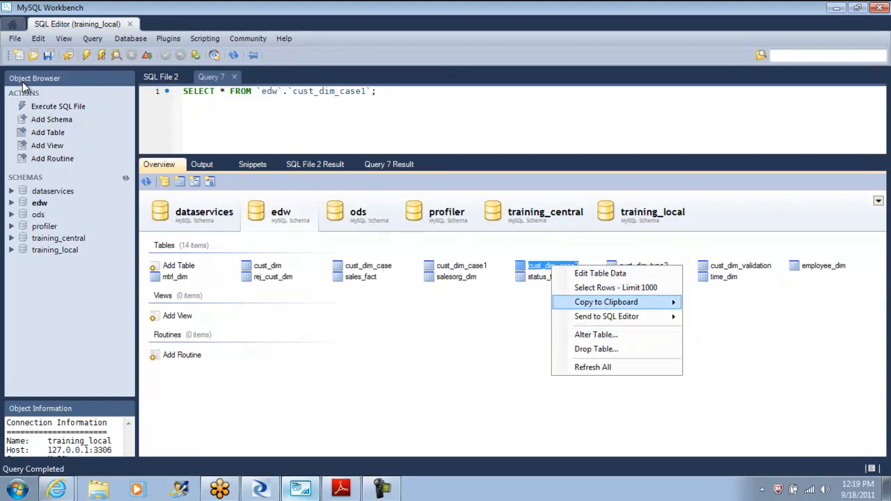
{"action": "left_click", "coordinate": [616, 288]}
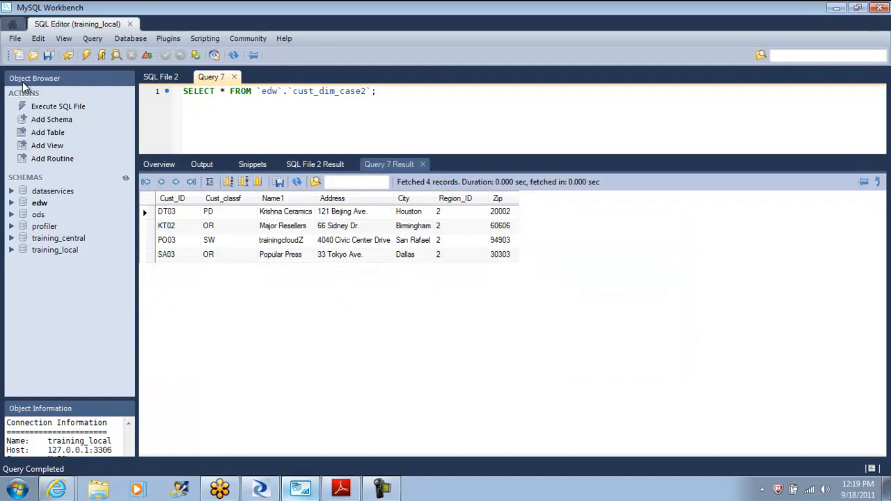
Step: Select the rows, limited to 1000, of the edw table cust_dim to compare the customer data
{"action": "left_click", "coordinate": [159, 165]}
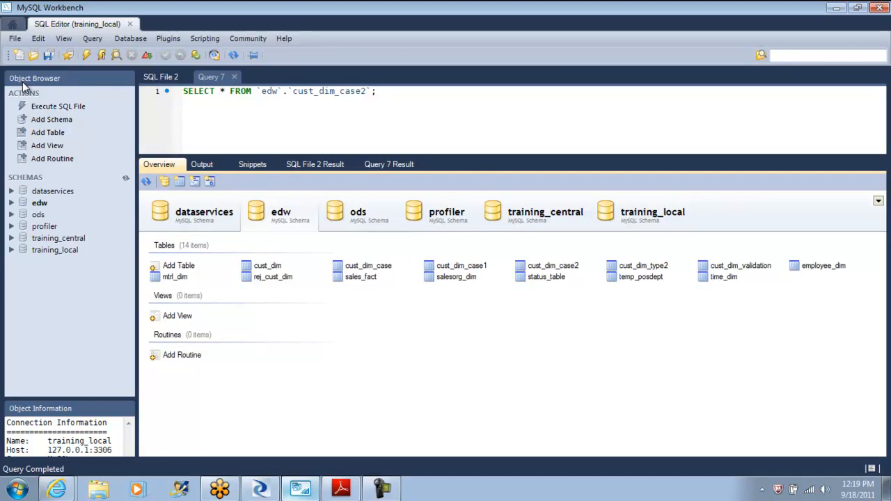
{"action": "right_click", "coordinate": [272, 265]}
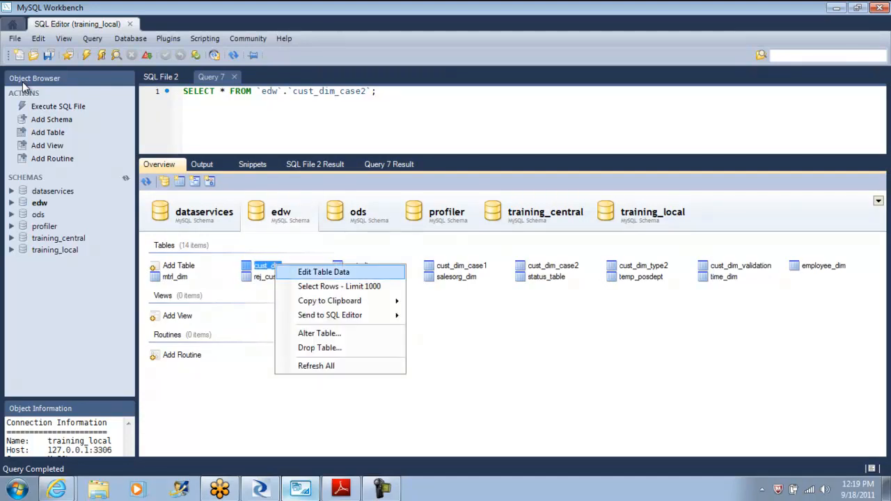
{"action": "left_click", "coordinate": [339, 286]}
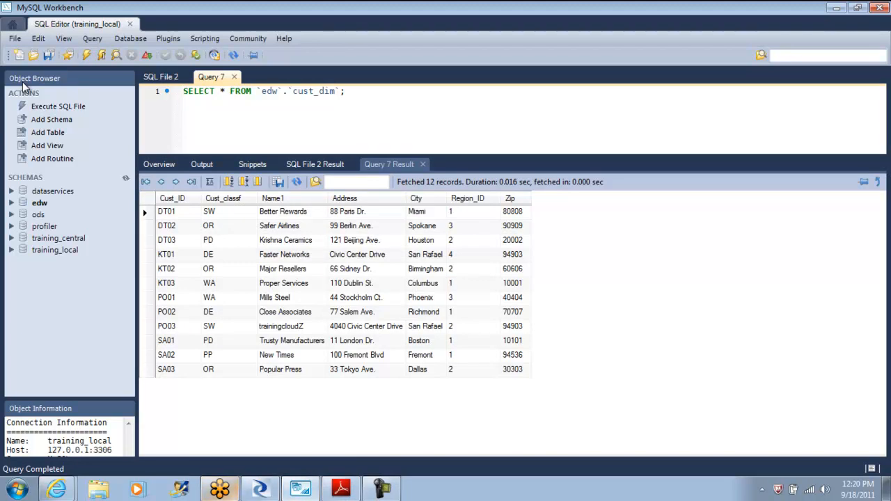
Step: Switch to Data Services Designer and examine the error log of the JB_EDW_001_SalesOrg job run
{"action": "key", "text": "alt+Tab"}
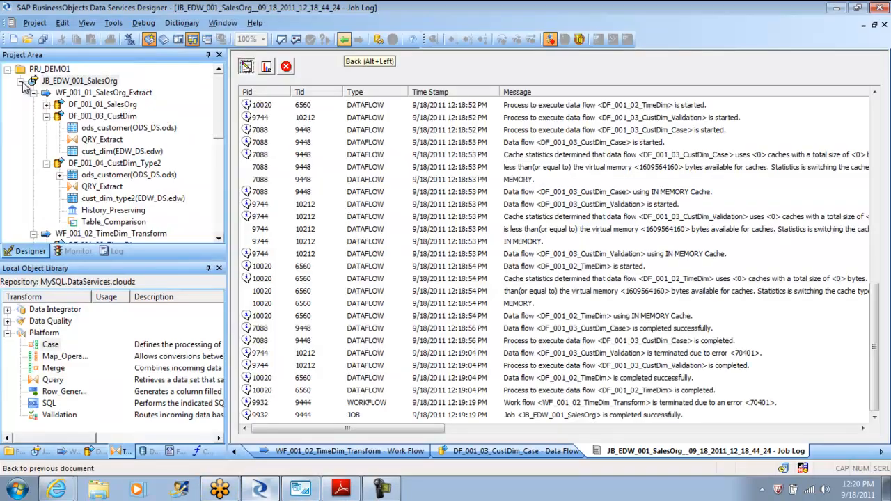
{"action": "left_click", "coordinate": [286, 67]}
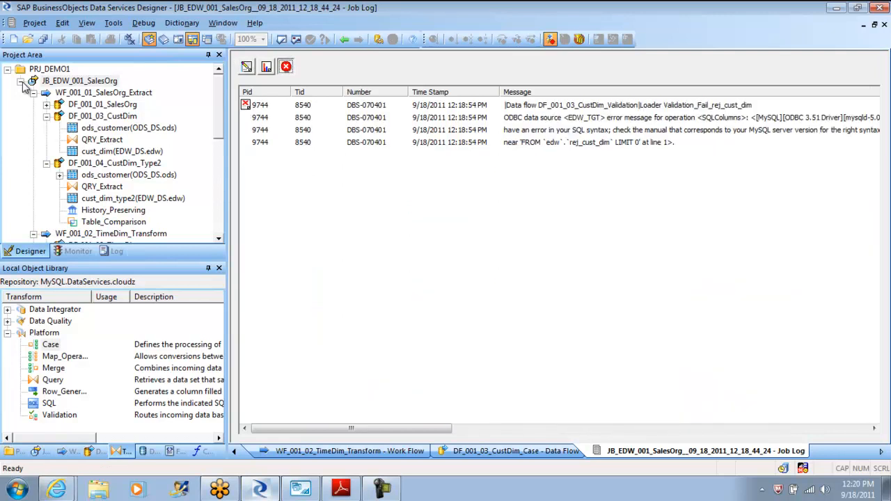
{"action": "left_click_drag", "start_coordinate": [351, 428], "coordinate": [394, 428]}
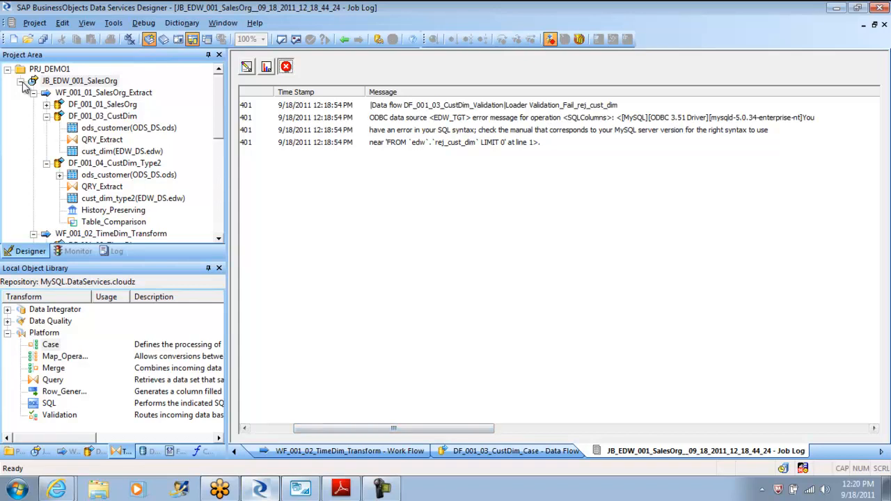
Step: Return to the job, open the DF_001_03_CustDim_Validation data flow and validate all its objects
{"action": "left_click", "coordinate": [344, 39]}
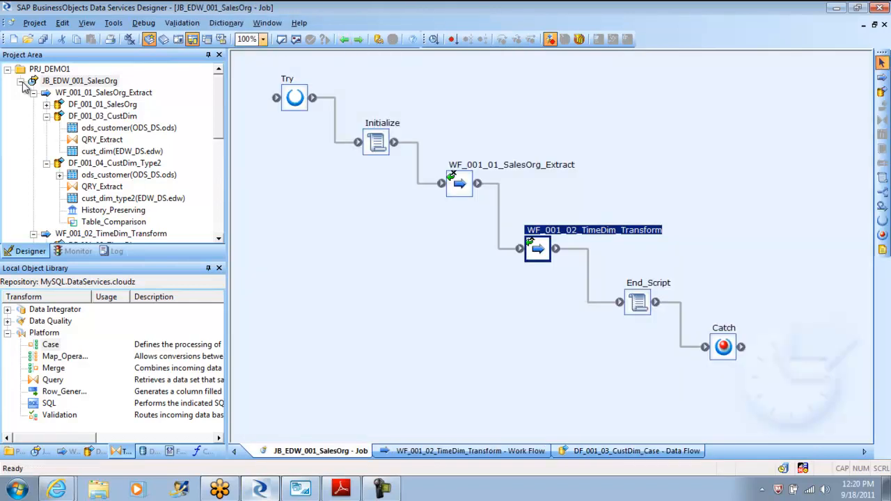
{"action": "left_click", "coordinate": [22, 81]}
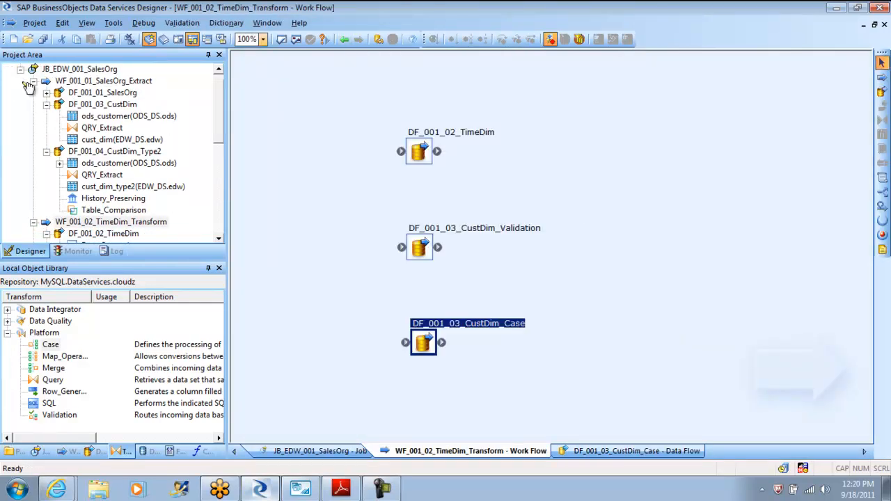
{"action": "key", "text": "alt+Left"}
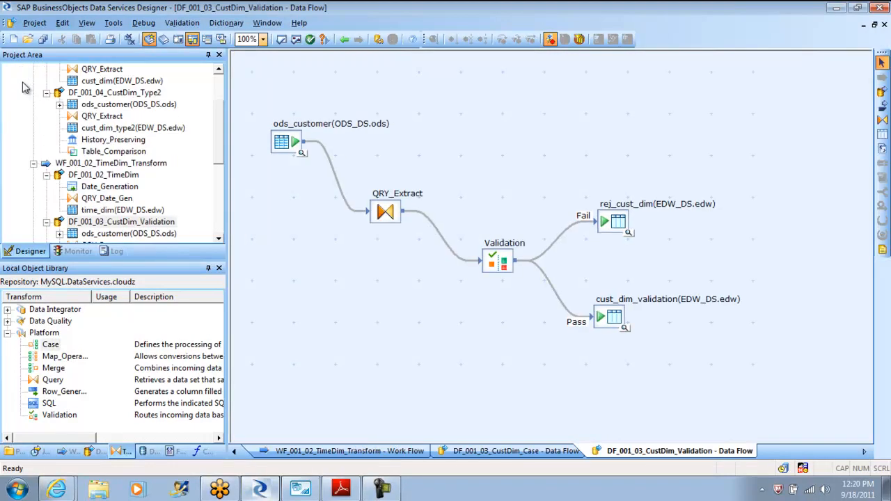
{"action": "left_click", "coordinate": [310, 39]}
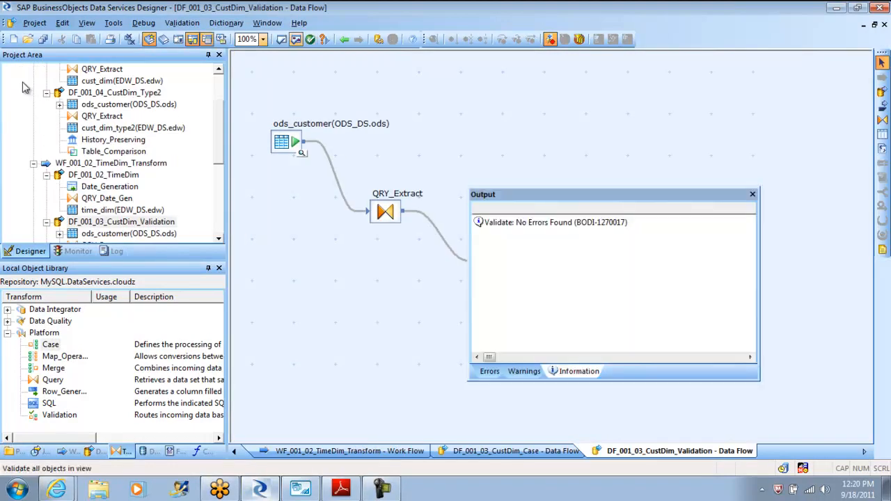
{"action": "left_click", "coordinate": [752, 195]}
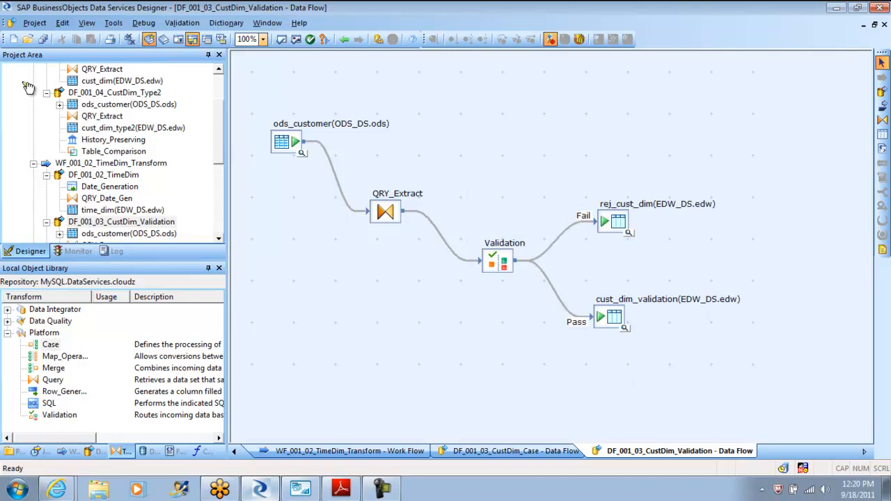
Step: Inspect the cust_dim_validation target table's definition and return to the WF_001_02_TimeDim_Transform work flow
{"action": "left_click", "coordinate": [637, 300]}
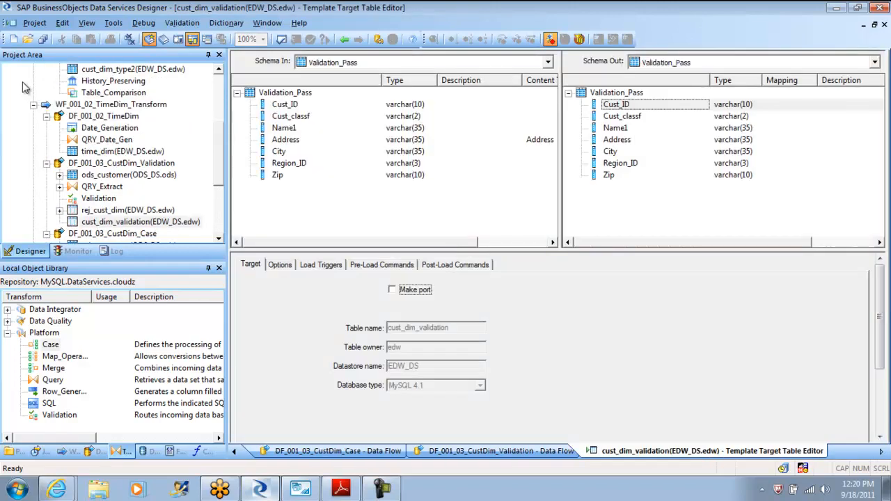
{"action": "left_click", "coordinate": [344, 39]}
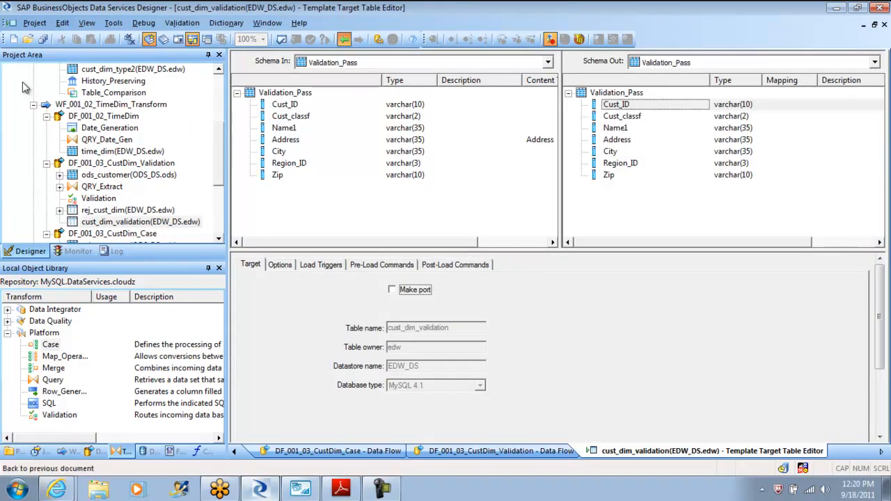
{"action": "left_click", "coordinate": [344, 39]}
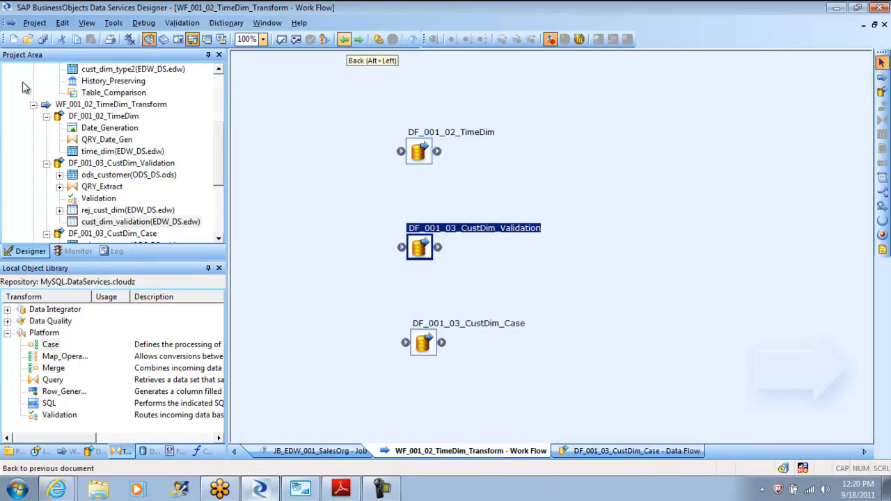
Step: Open the DF_001_03_CustDim_Case data flow and select its default target table cust_dim_case
{"action": "left_click", "coordinate": [469, 324]}
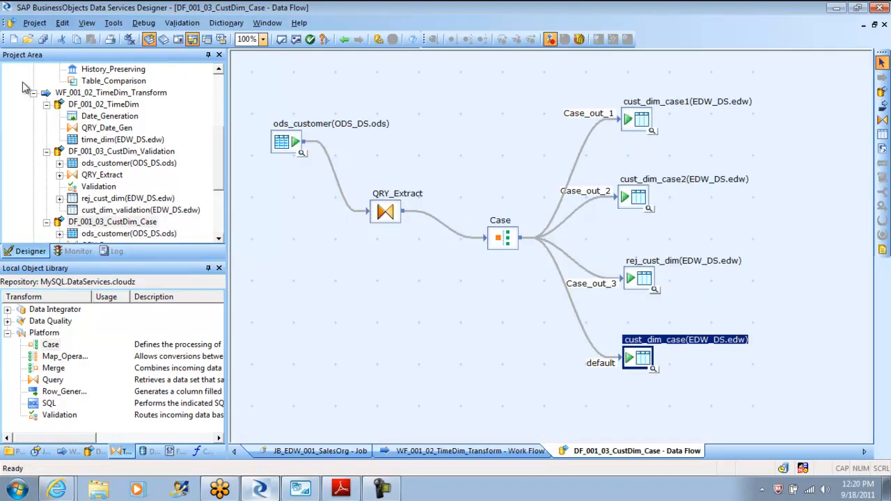
{"action": "left_click", "coordinate": [469, 324]}
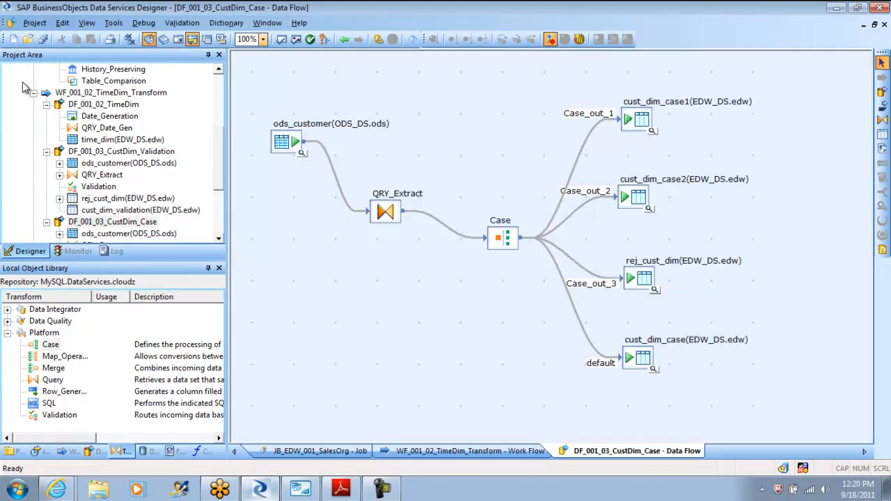
{"action": "left_click", "coordinate": [638, 358]}
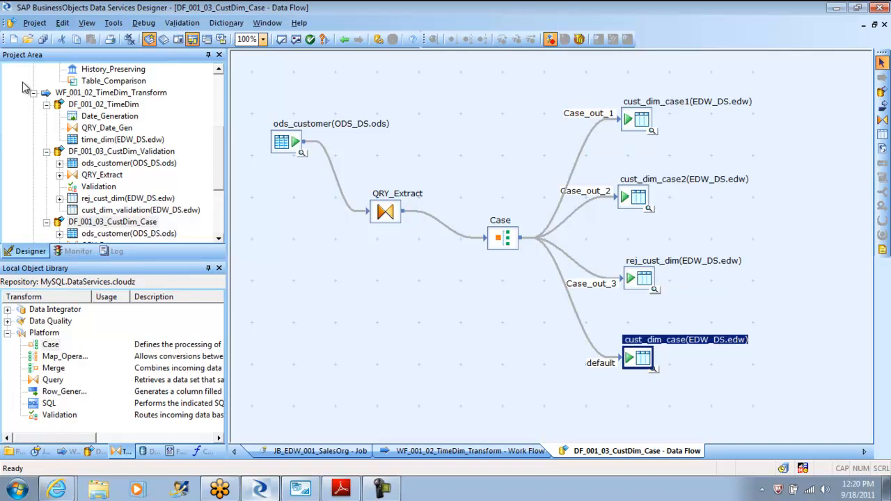
Step: Try to switch back to MySQL Workbench, dismissing its unexpected-error dialog and opening the online bug report page
{"action": "left_click", "coordinate": [260, 489]}
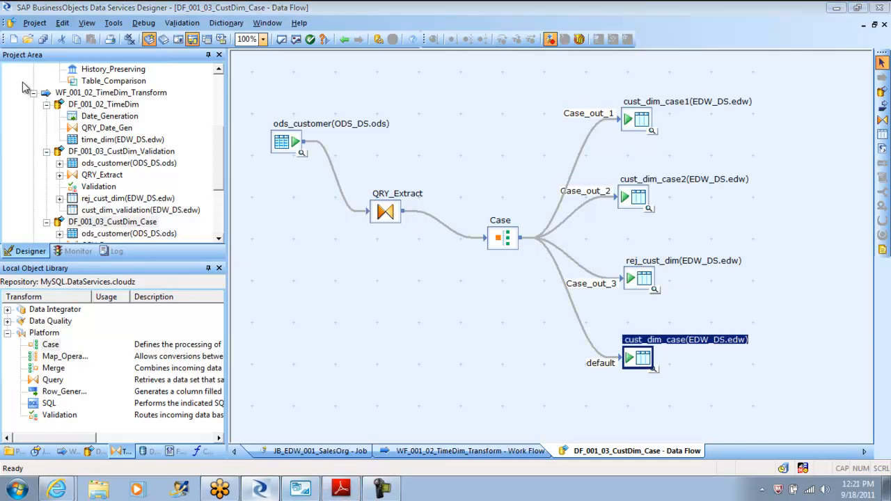
{"action": "left_click", "coordinate": [301, 489]}
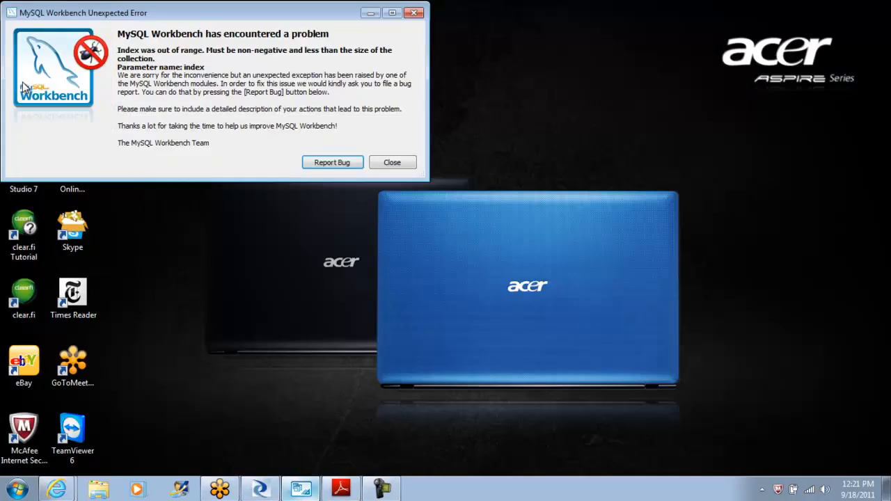
{"action": "left_click", "coordinate": [301, 489]}
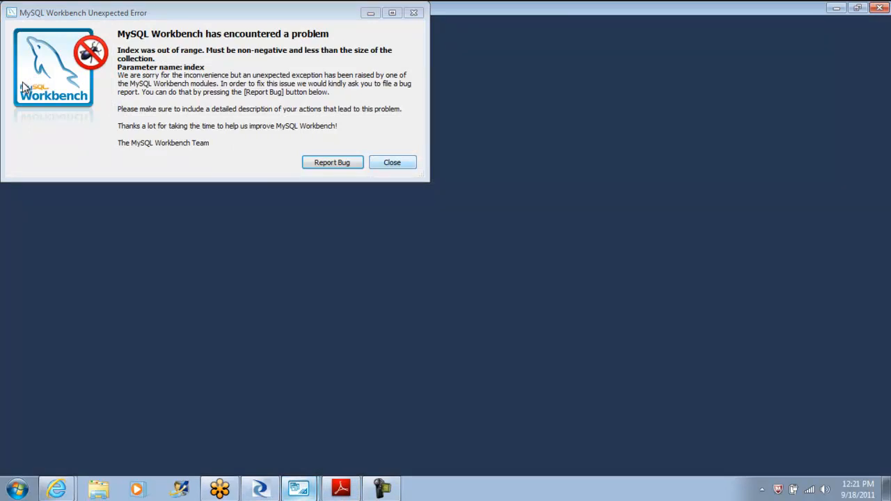
{"action": "left_click", "coordinate": [393, 163]}
{"action": "left_click", "coordinate": [301, 489]}
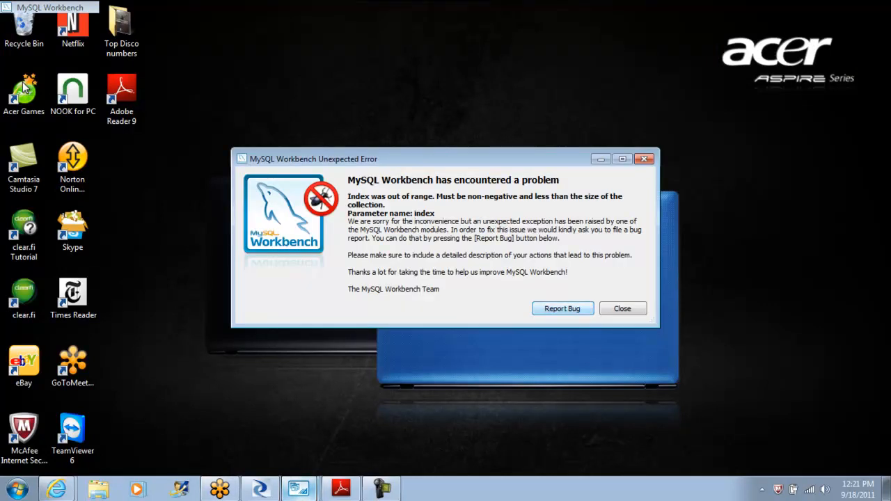
{"action": "key", "text": "Return"}
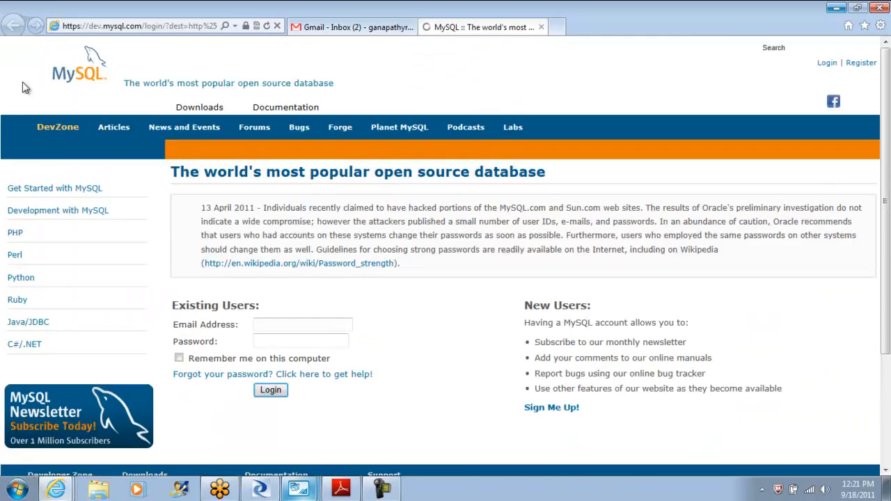
Step: Close the online bug report page and try again to return to MySQL Workbench, closing the bug report page it reopens
{"action": "key", "text": "ctrl+w"}
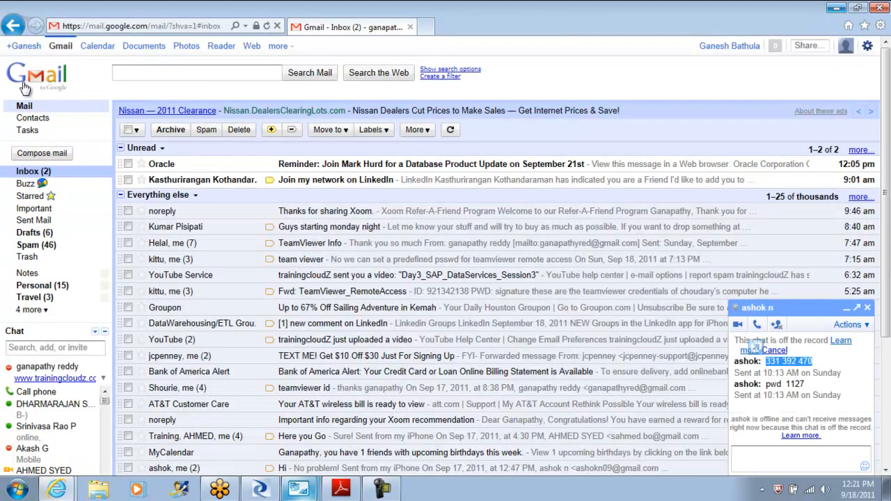
{"action": "key", "text": "super"}
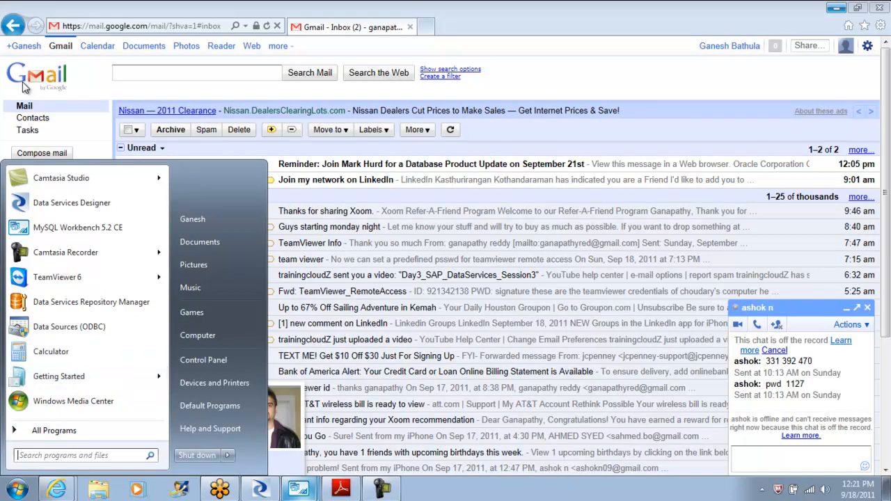
{"action": "left_click", "coordinate": [53, 224]}
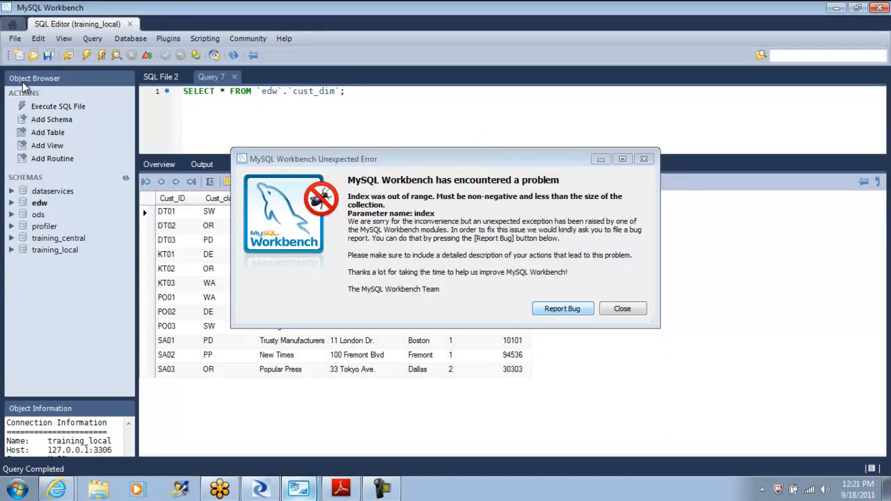
{"action": "key", "text": "Return"}
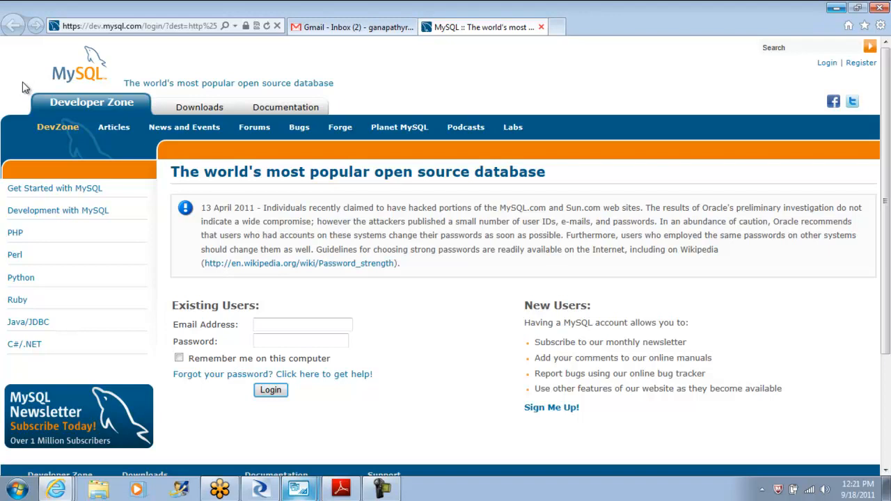
{"action": "key", "text": "ctrl+w"}
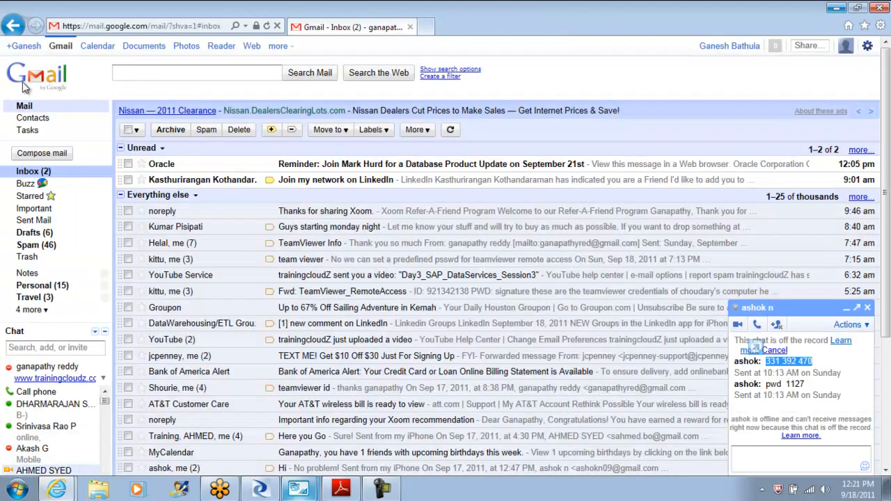
Step: Switch to MySQL Workbench and dismiss its unexpected-error dialog to get back to the SQL editor
{"action": "key", "text": "super"}
{"action": "key", "text": "Down"}
{"action": "key", "text": "Down"}
{"action": "key", "text": "Down"}
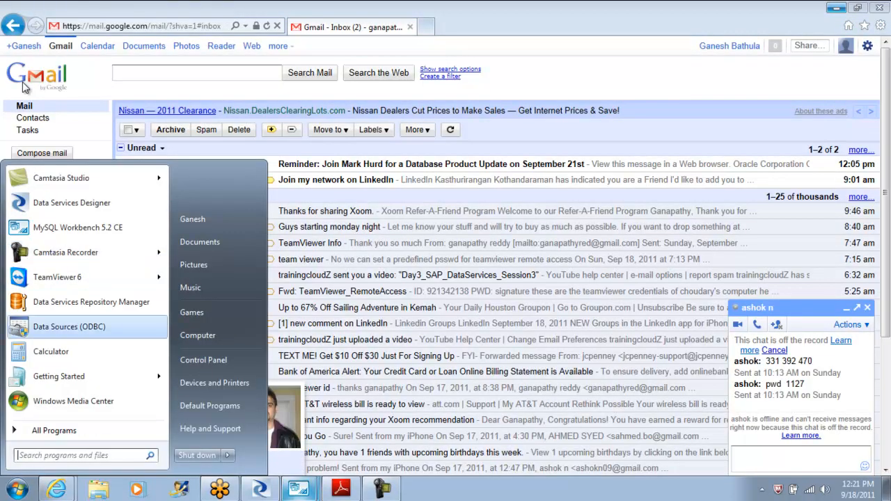
{"action": "key", "text": "Up"}
{"action": "key", "text": "Up"}
{"action": "key", "text": "Up"}
{"action": "key", "text": "Up"}
{"action": "key", "text": "Return"}
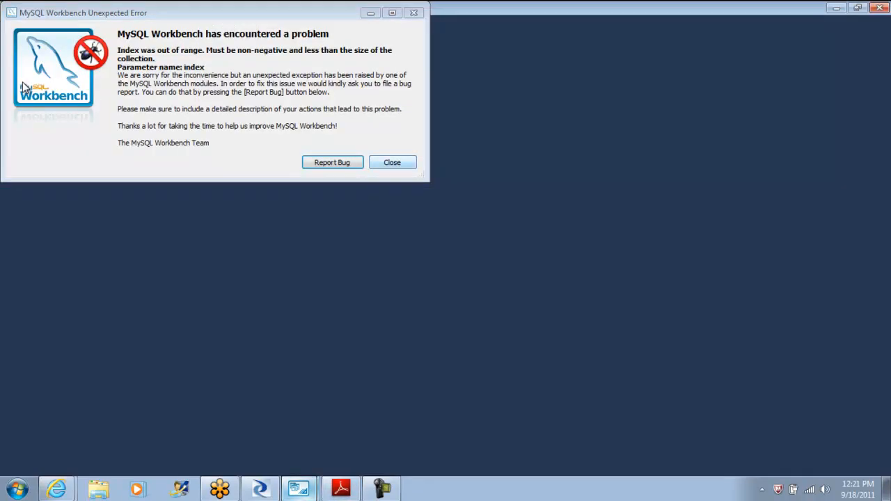
{"action": "key", "text": "Escape"}
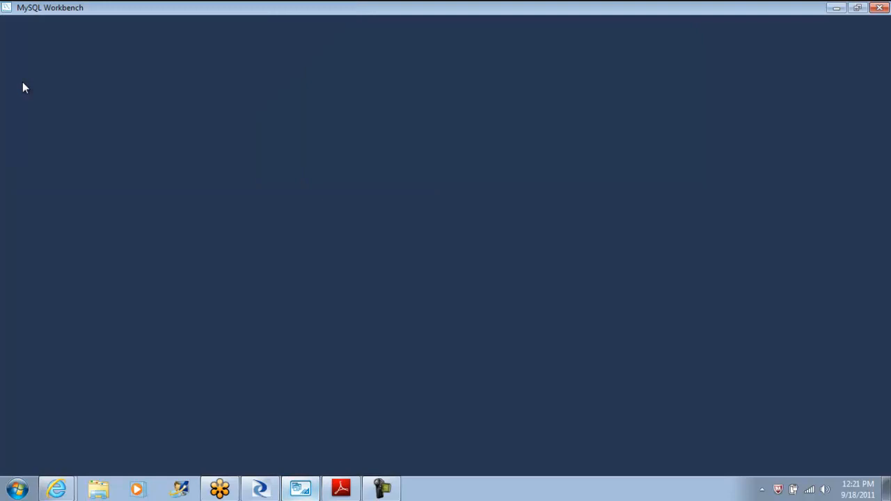
{"action": "left_click", "coordinate": [301, 489]}
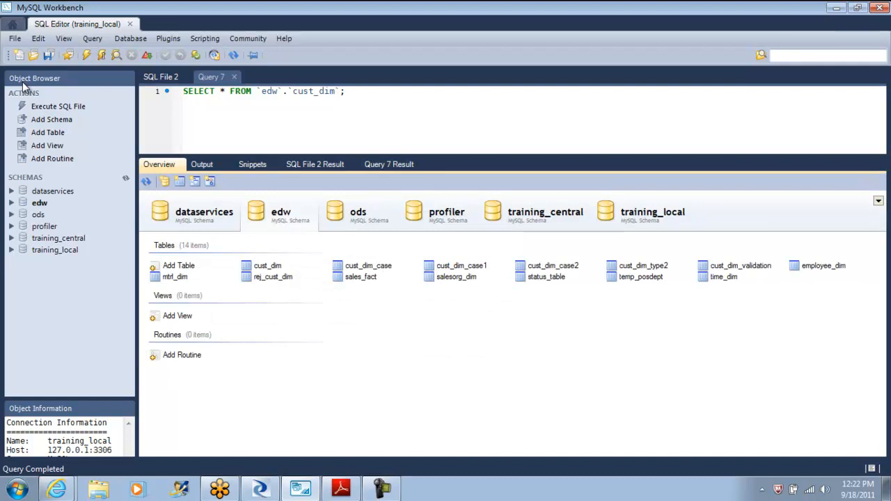
Step: Query the rows of the cust_dim_case table in the edw schema
{"action": "right_click", "coordinate": [369, 266]}
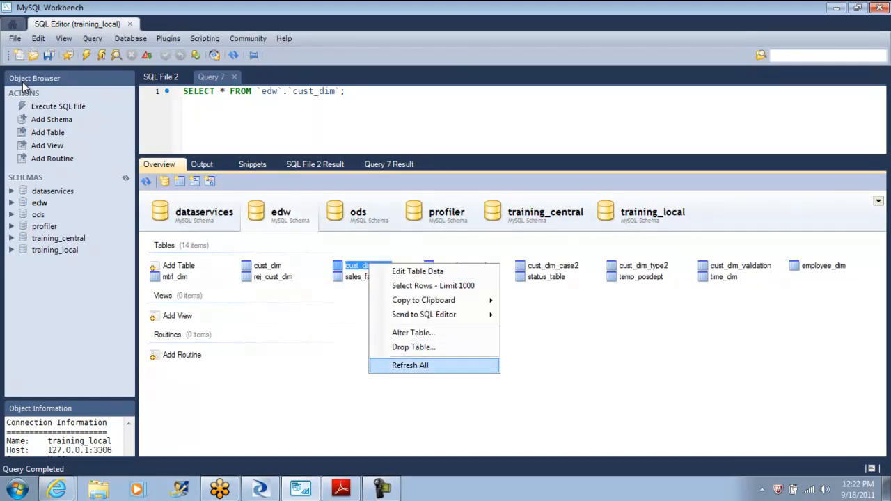
{"action": "key", "text": "Up"}
{"action": "key", "text": "Return"}
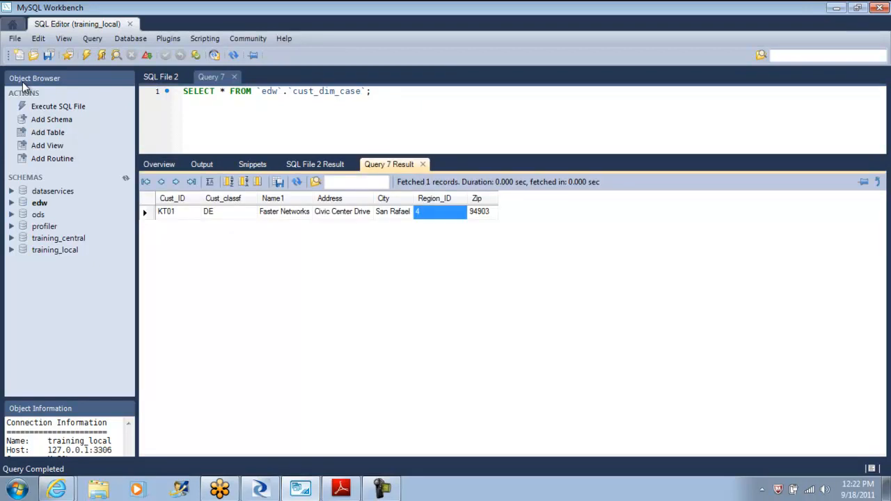
Step: Switch to Data Services Designer, open the DF_001_03_CustDim_Validation data flow and validate all its objects
{"action": "key", "text": "alt+Tab"}
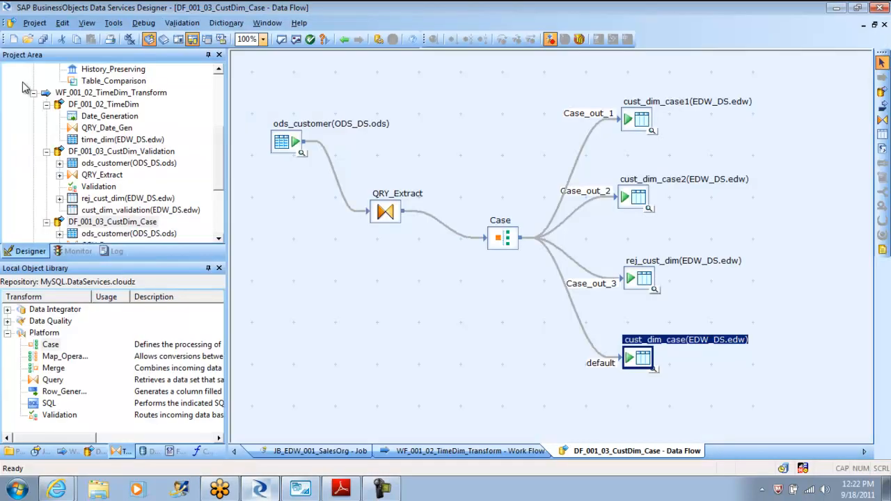
{"action": "key", "text": "Escape"}
{"action": "key", "text": "alt+Left"}
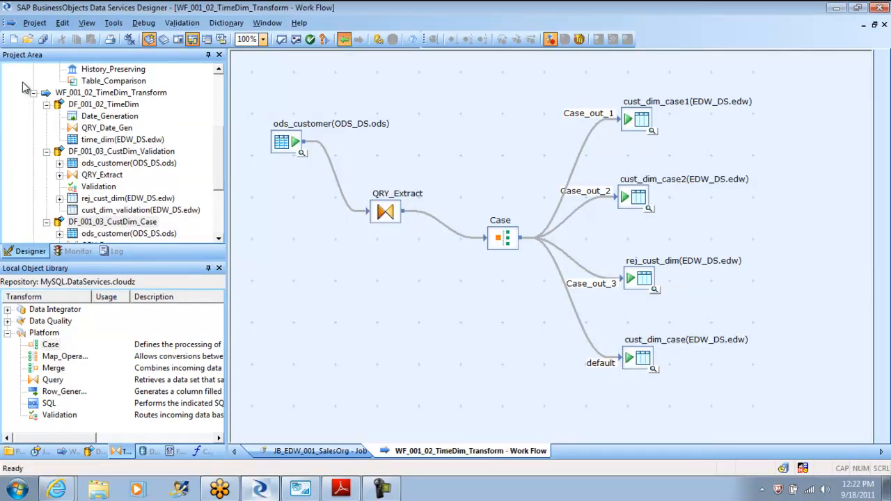
{"action": "key", "text": "Up"}
{"action": "key", "text": "Return"}
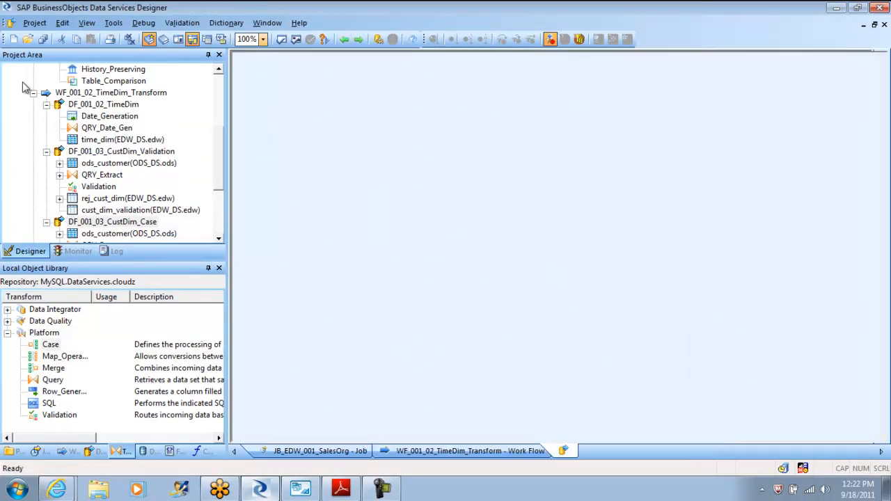
{"action": "left_click", "coordinate": [296, 40]}
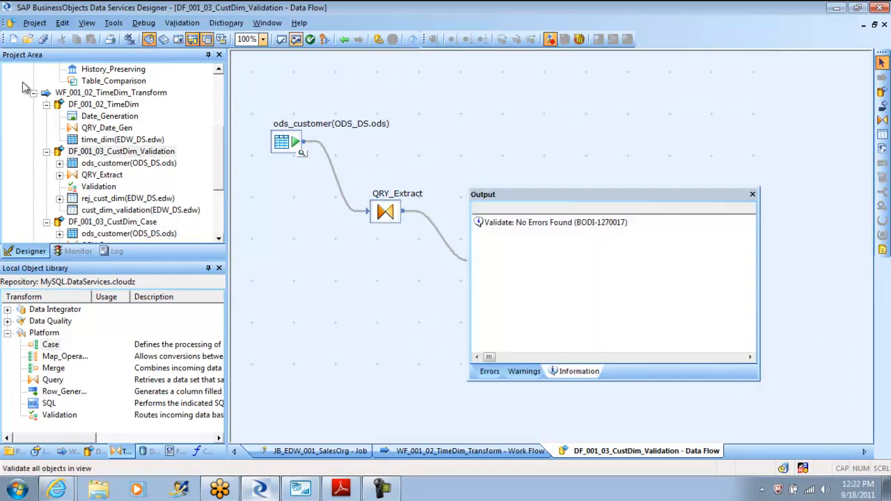
{"action": "left_click", "coordinate": [752, 194]}
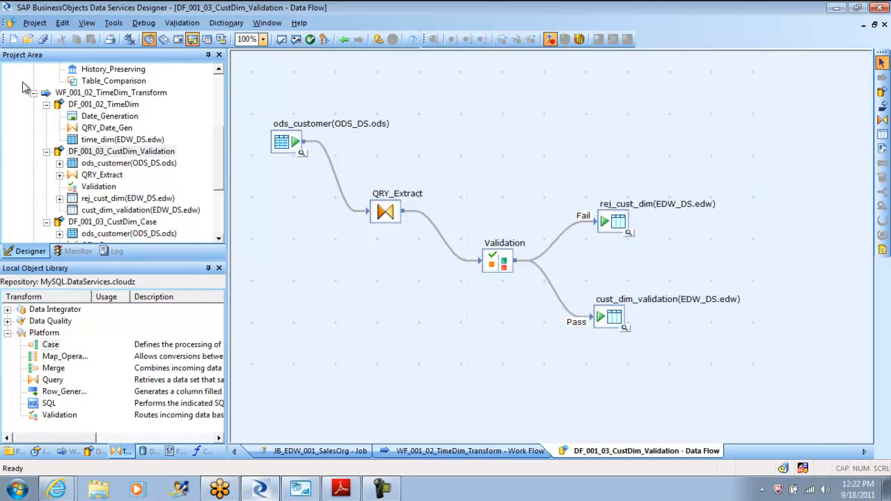
Step: Open the JB_EDW_001_SalesOrg job with its project tree collapsed, and list the EDW_DS and ODS_DS datastores collapsed in the object library
{"action": "scroll", "coordinate": [23, 86], "scroll_direction": "up", "scroll_amount": 4}
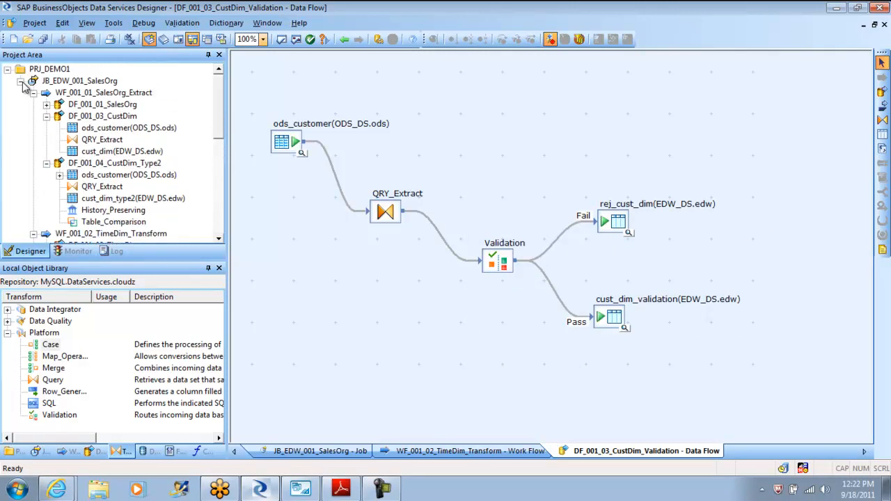
{"action": "left_click", "coordinate": [22, 82]}
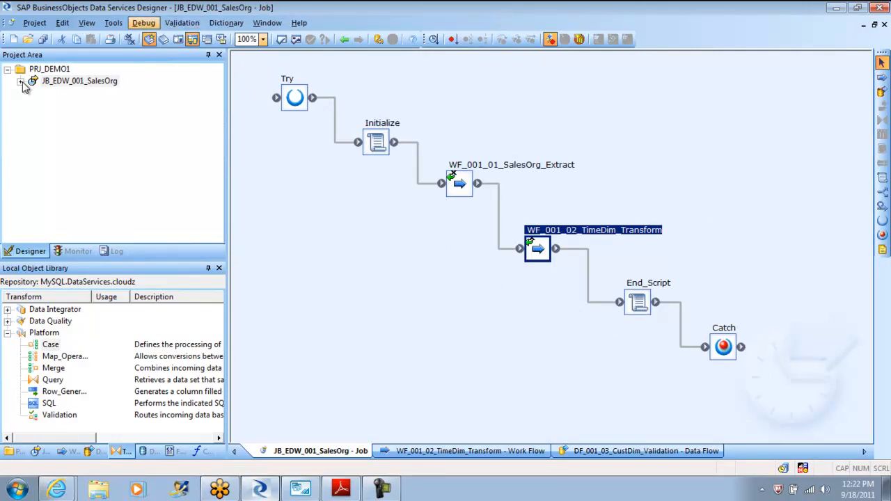
{"action": "left_click", "coordinate": [149, 452]}
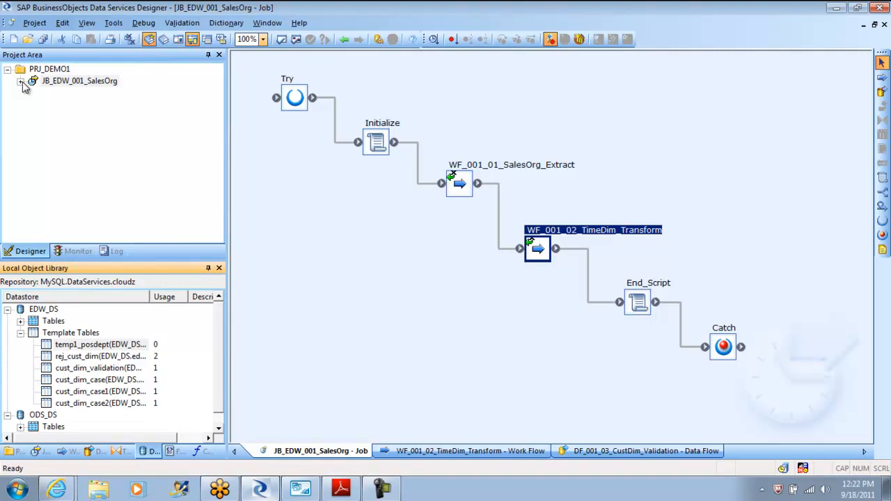
{"action": "left_click", "coordinate": [7, 309]}
{"action": "left_click", "coordinate": [8, 321]}
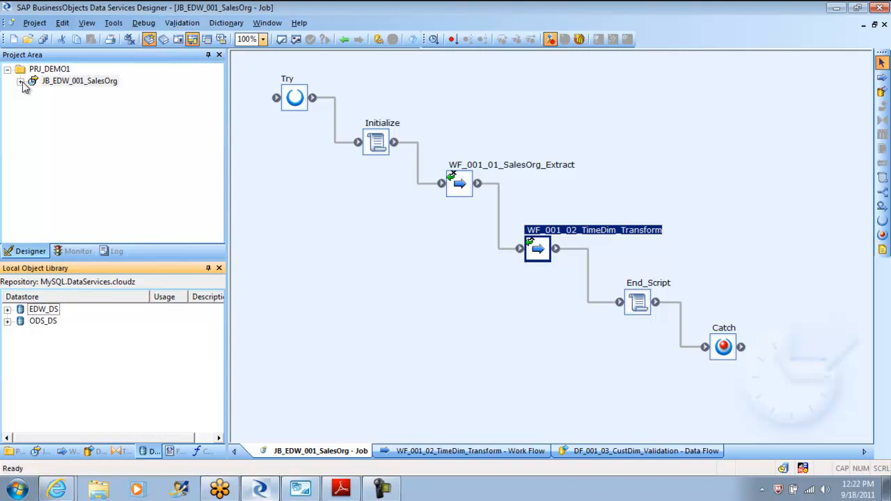
Step: Start an import from file, saving the changed data flows DF_001_03_CustDim_Case and DF_001_03_CustDim_Validation
{"action": "left_click", "coordinate": [144, 22]}
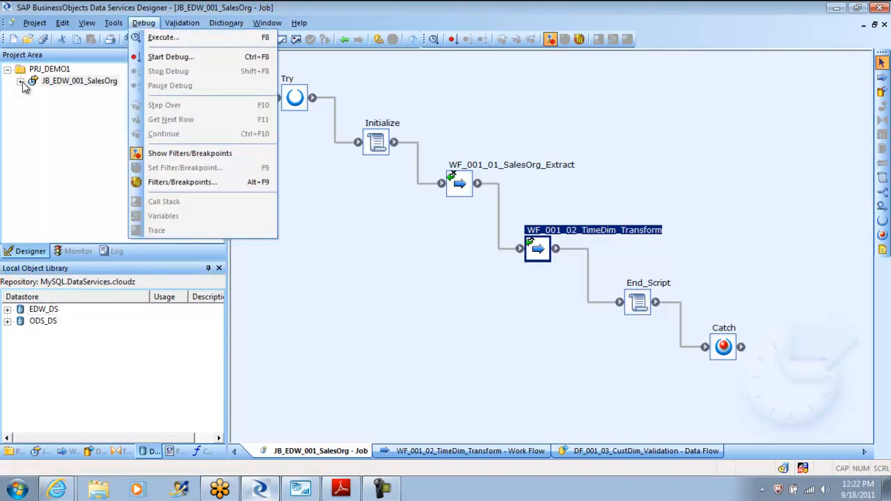
{"action": "mouse_move", "coordinate": [113, 23]}
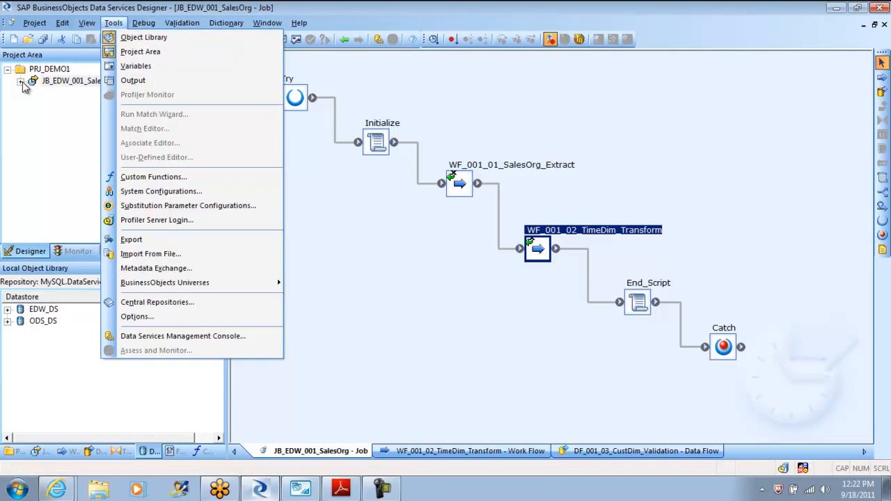
{"action": "left_click", "coordinate": [151, 253]}
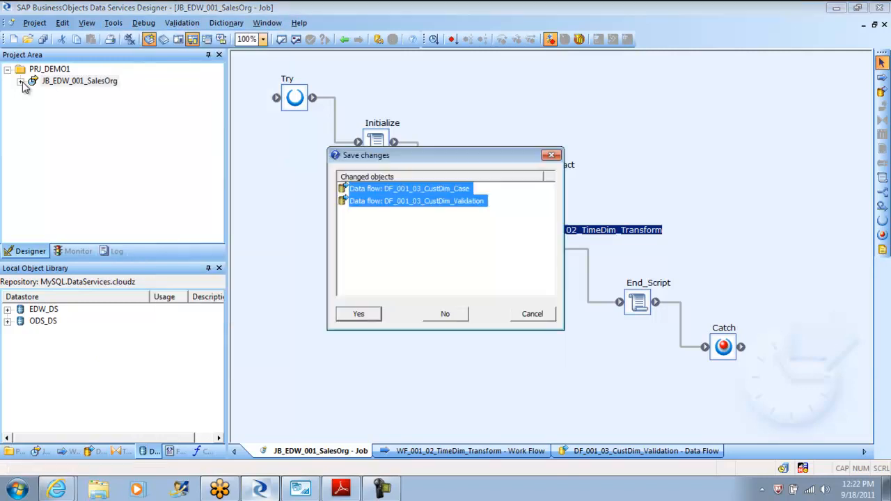
{"action": "key", "text": "Return"}
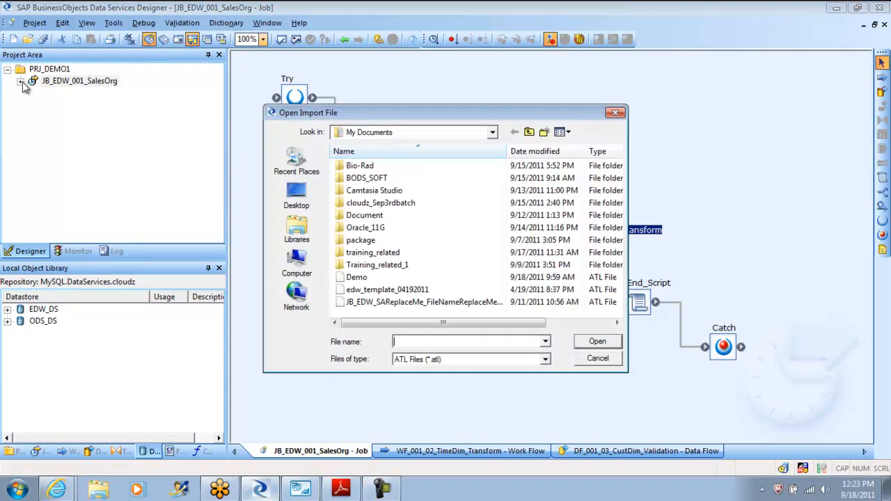
{"action": "left_click", "coordinate": [358, 277]}
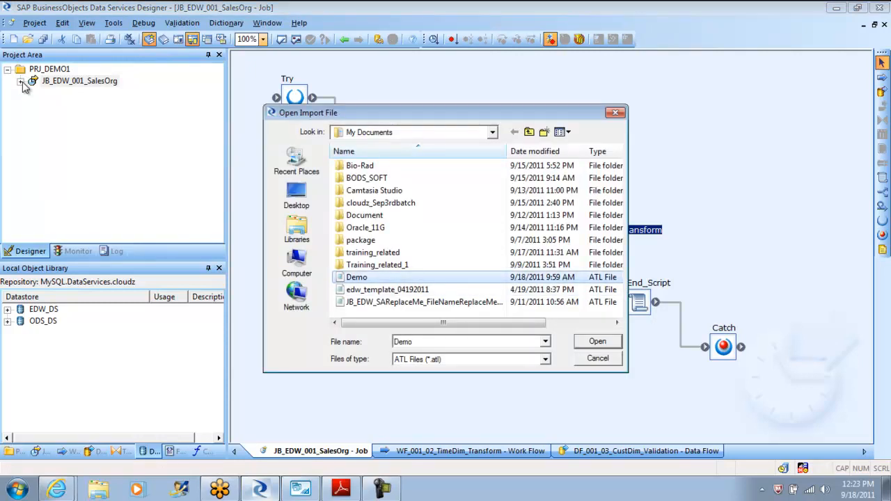
{"action": "left_click", "coordinate": [545, 359]}
{"action": "left_click", "coordinate": [418, 371]}
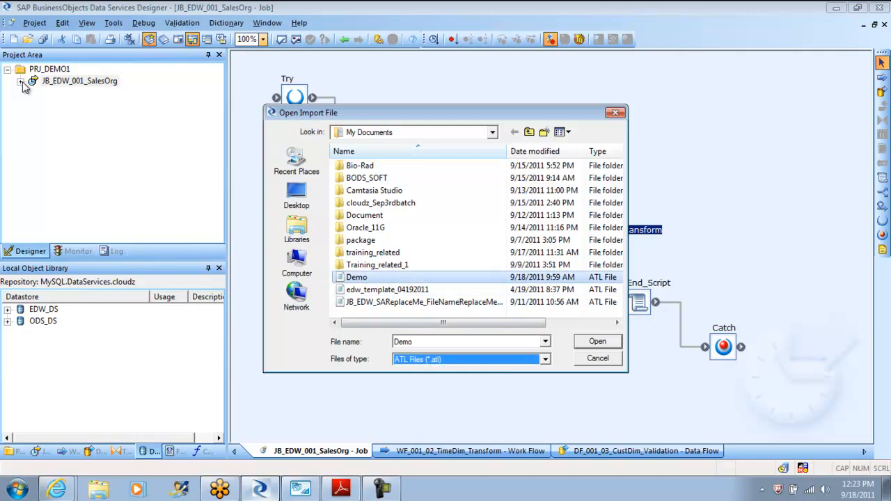
{"action": "left_click", "coordinate": [356, 278]}
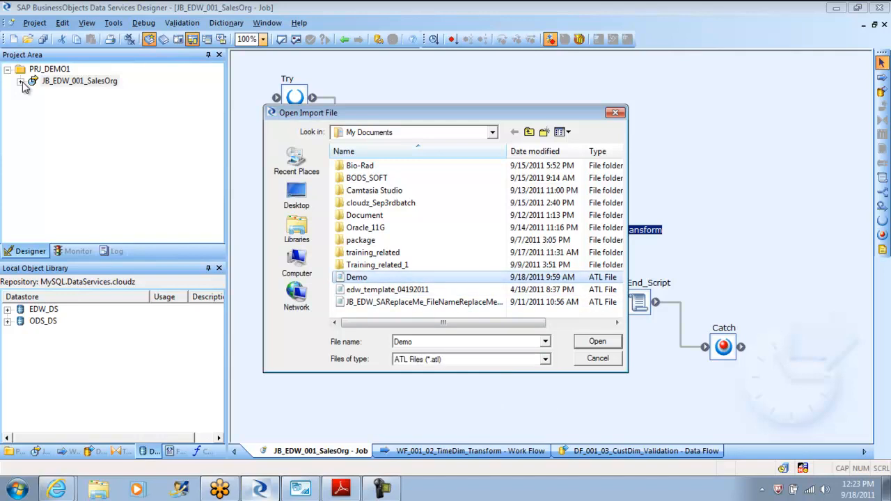
{"action": "key", "text": "Escape"}
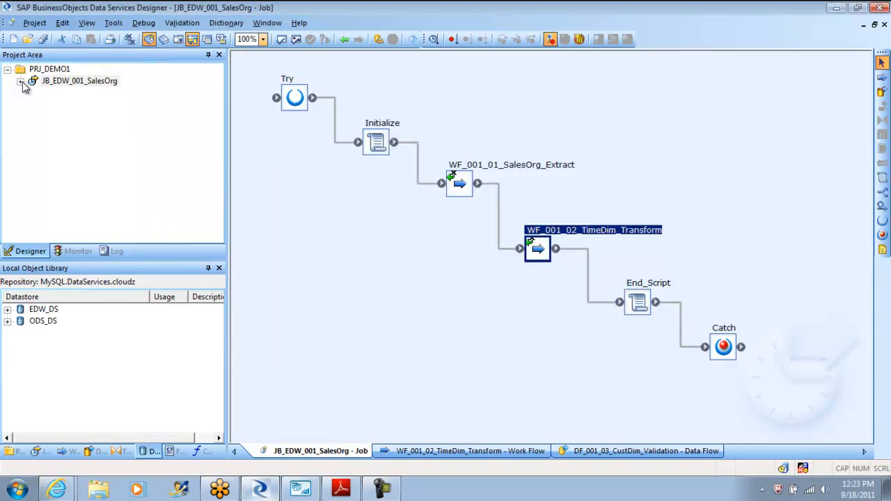
Step: Validate all objects in the JB_EDW_001_SalesOrg job, close the validation output and clear the work flow selection
{"action": "left_click", "coordinate": [296, 39]}
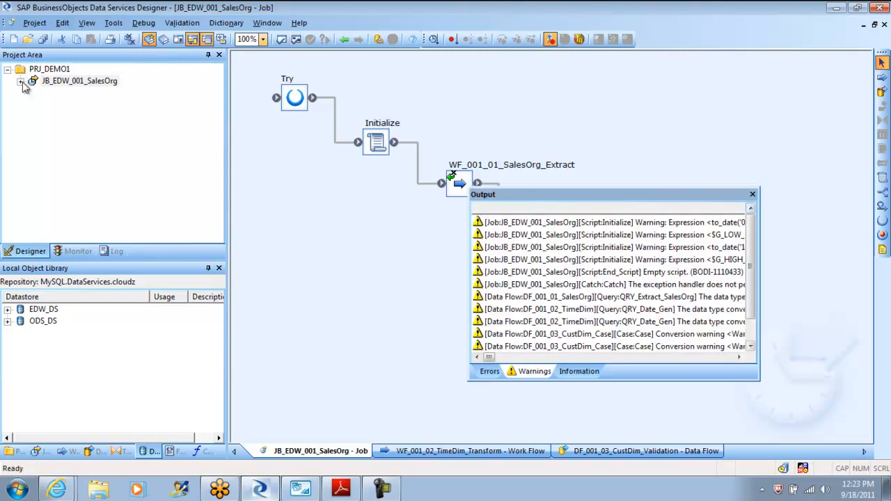
{"action": "left_click", "coordinate": [753, 194]}
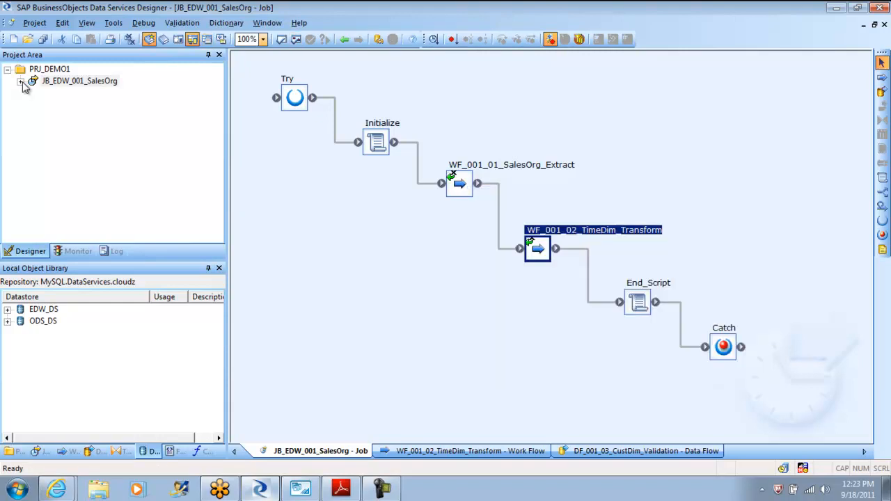
{"action": "left_click", "coordinate": [696, 174]}
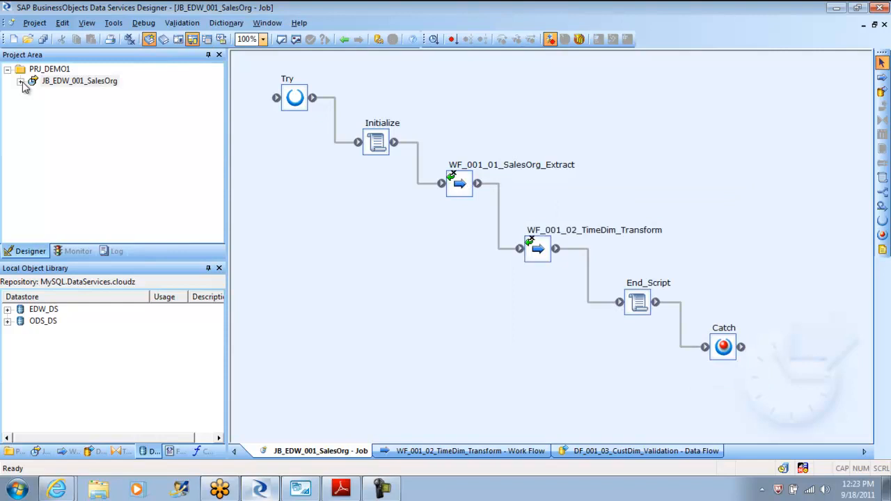
Step: Open the Validation transform in the DF_001_03_CustDim_Validation data flow and inspect the validation rule of the Region_ID input column
{"action": "left_click", "coordinate": [595, 231]}
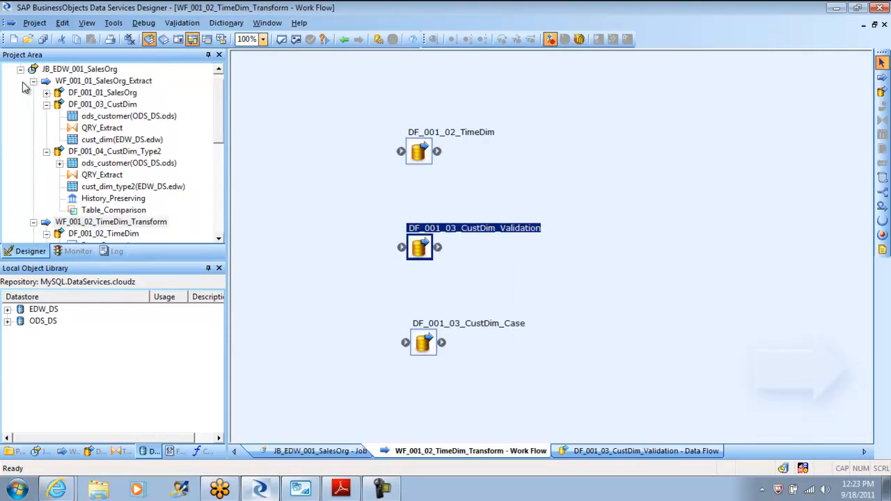
{"action": "left_click", "coordinate": [474, 228]}
{"action": "left_click", "coordinate": [505, 244]}
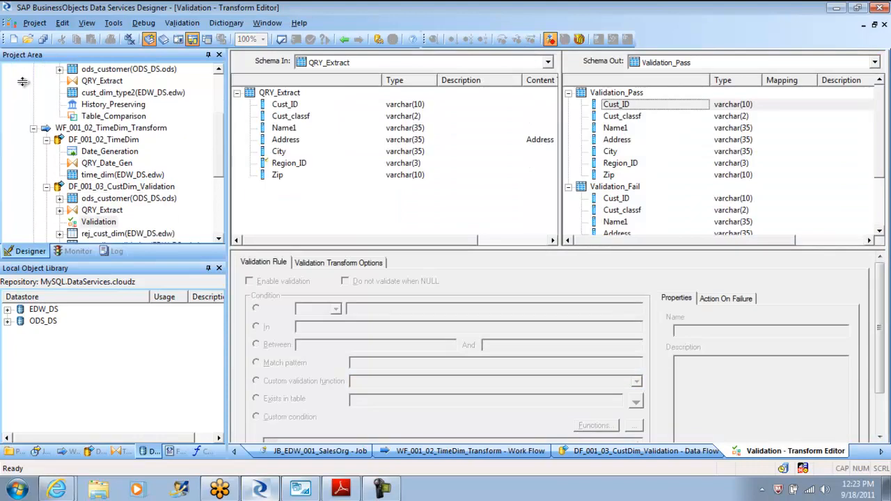
{"action": "mouse_move", "coordinate": [880, 132]}
{"action": "left_mouse_down"}
{"action": "mouse_move", "coordinate": [879, 182]}
{"action": "mouse_move", "coordinate": [879, 132]}
{"action": "left_mouse_up"}
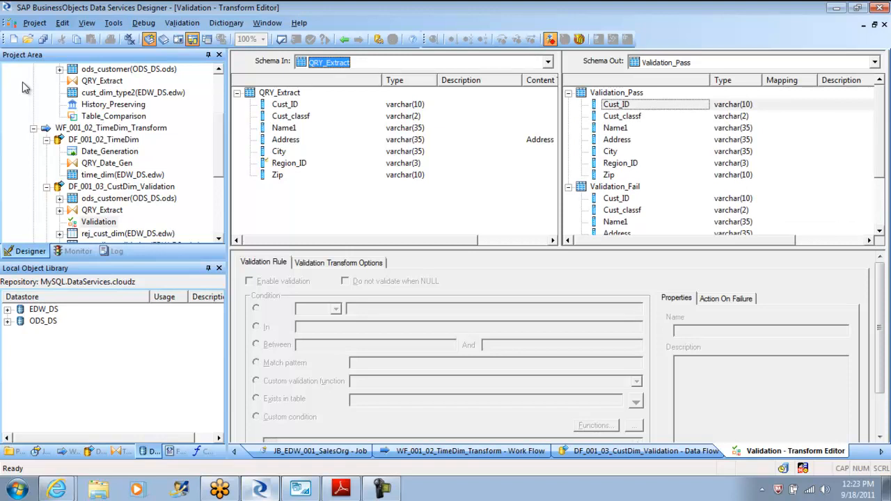
{"action": "left_click", "coordinate": [289, 163]}
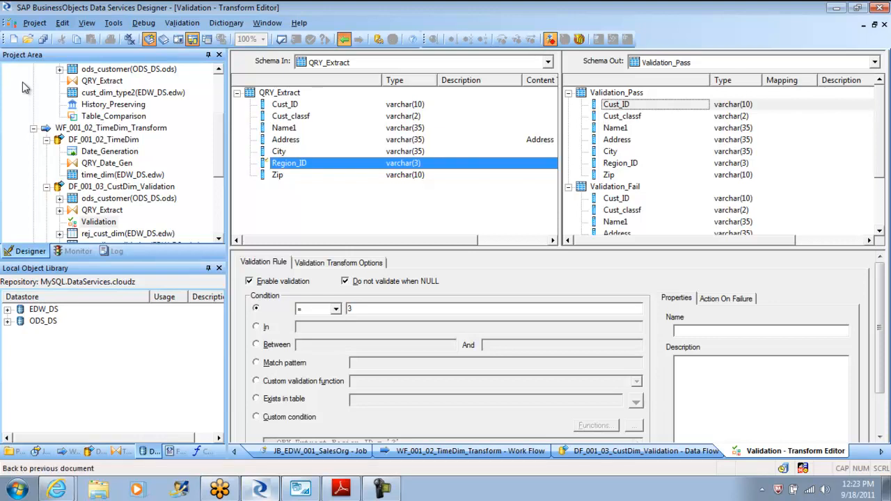
Step: Return to the DF_001_03_CustDim_Validation data flow, validate all objects in view twice and close the validation output
{"action": "left_click", "coordinate": [344, 39]}
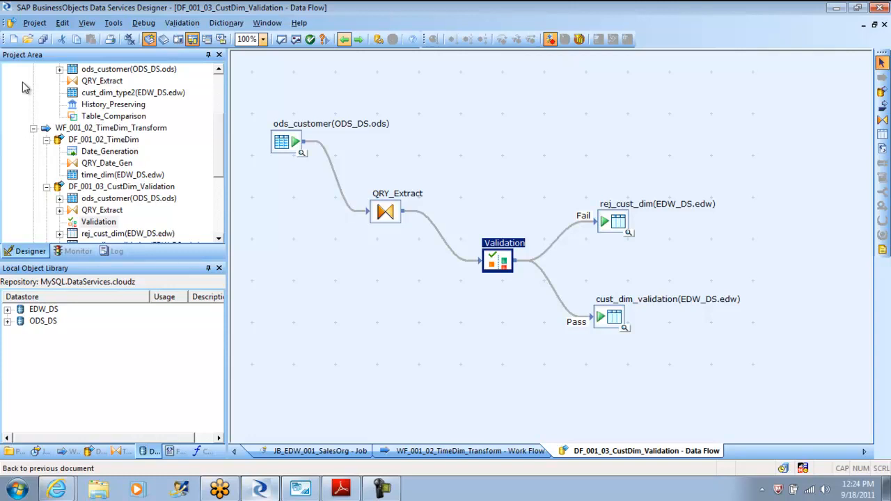
{"action": "left_click", "coordinate": [296, 40]}
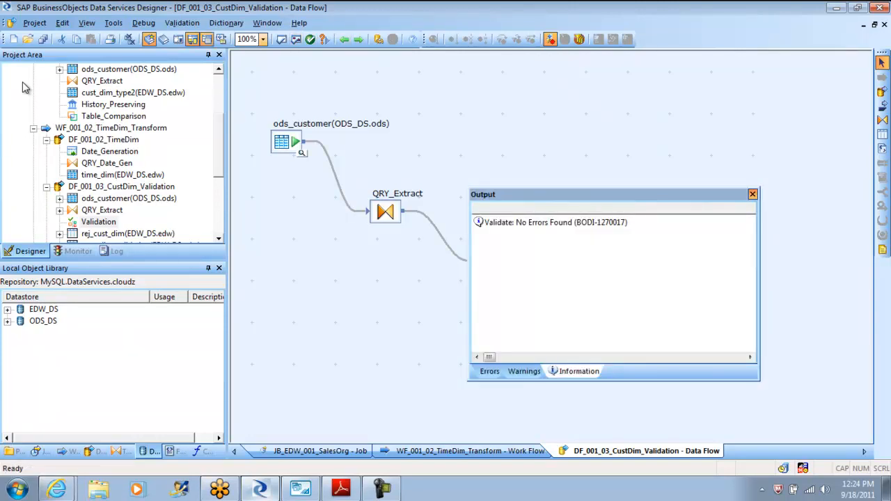
{"action": "left_click", "coordinate": [753, 194]}
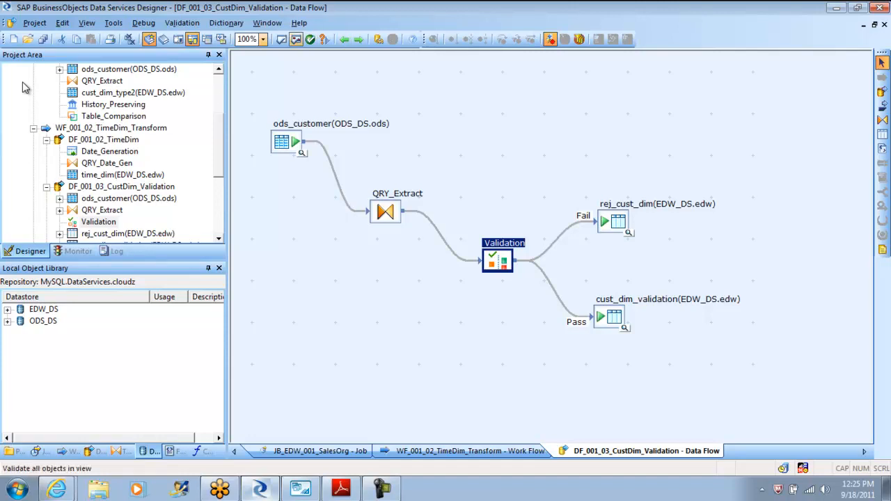
{"action": "left_click", "coordinate": [296, 39]}
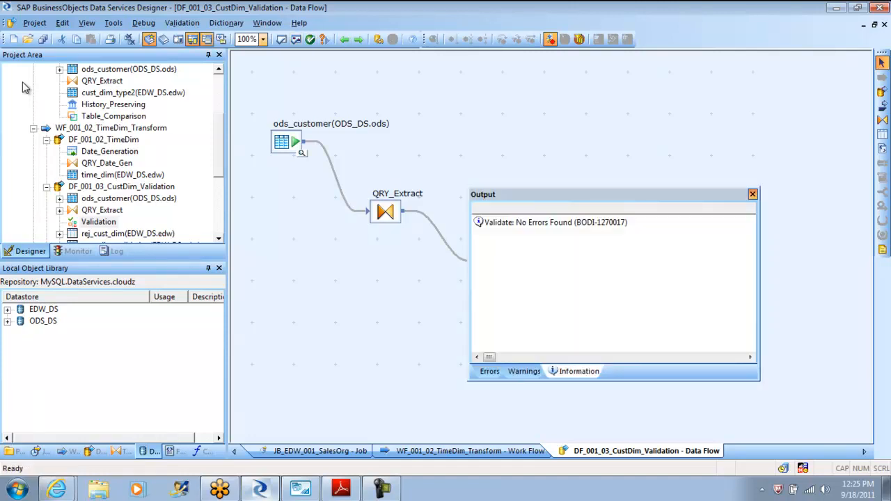
{"action": "left_click", "coordinate": [753, 195]}
Step: Execute the JB_EDW_001_SalesOrg job with the default execution properties and check its error log
{"action": "scroll", "coordinate": [23, 87], "scroll_direction": "up", "scroll_amount": 3}
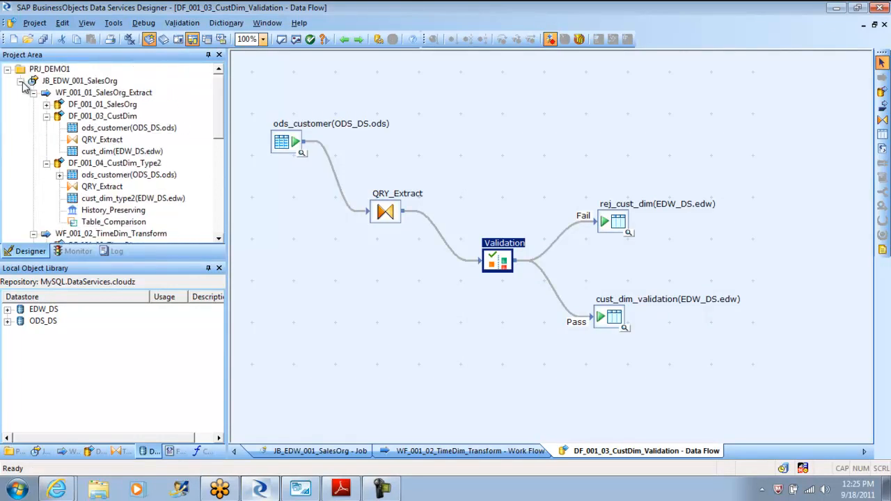
{"action": "right_click", "coordinate": [73, 80]}
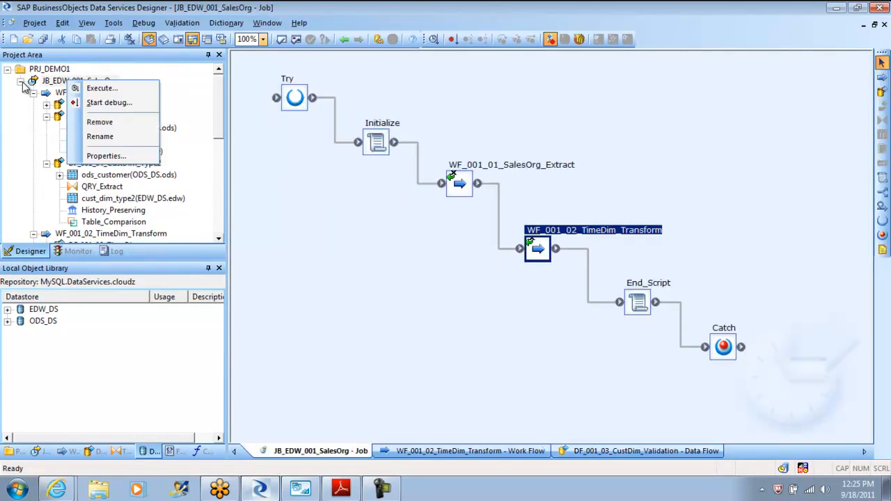
{"action": "left_click", "coordinate": [99, 88]}
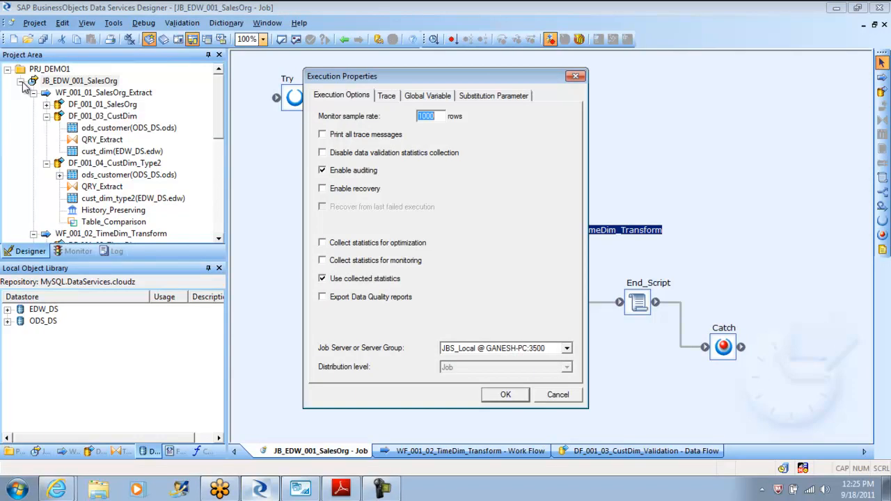
{"action": "key", "text": "Return"}
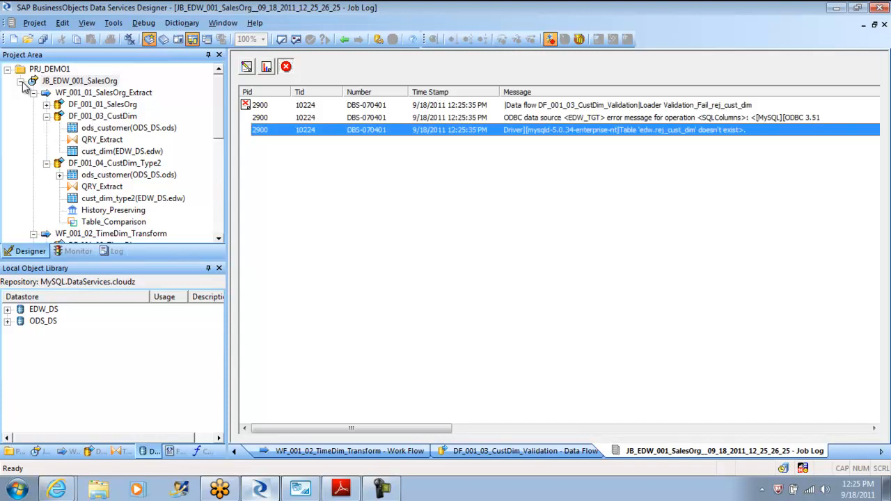
{"action": "left_click", "coordinate": [344, 40]}
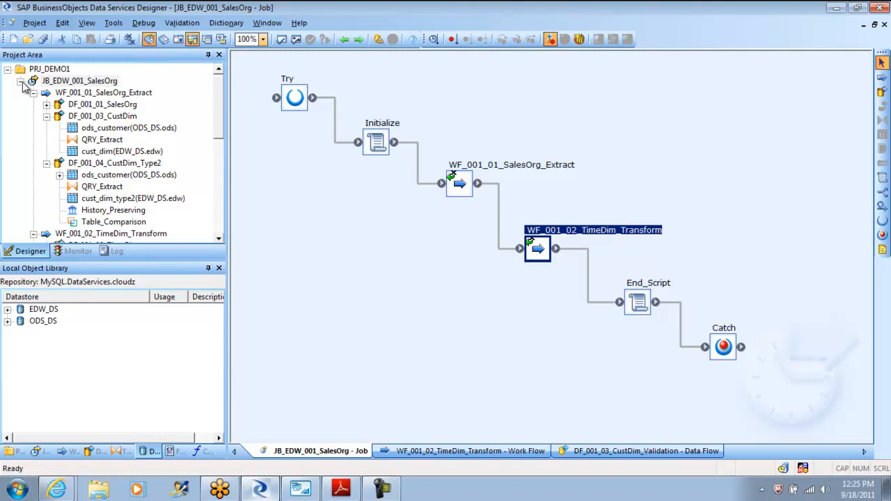
Step: Inspect the DF_001_03_CustDim and DF_001_04_CustDim_Type2 data flows inside the WF_001_01_SalesOrg_Extract work flow
{"action": "left_click", "coordinate": [512, 165]}
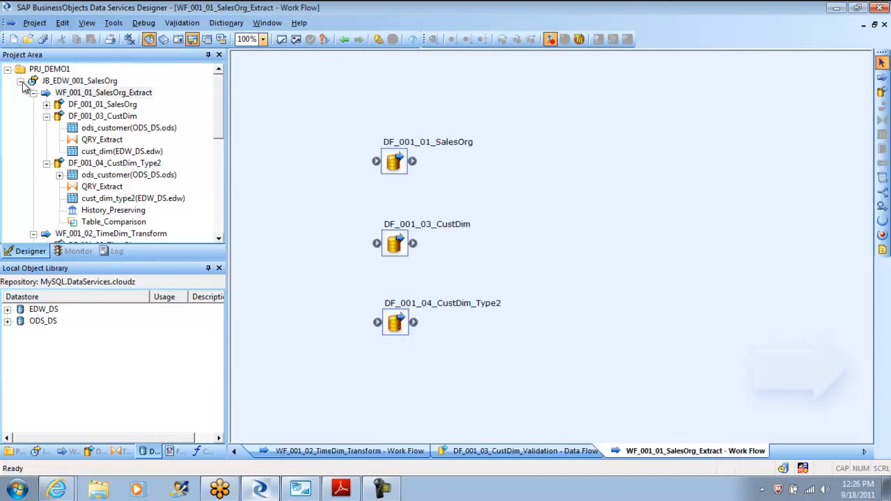
{"action": "left_click", "coordinate": [426, 224]}
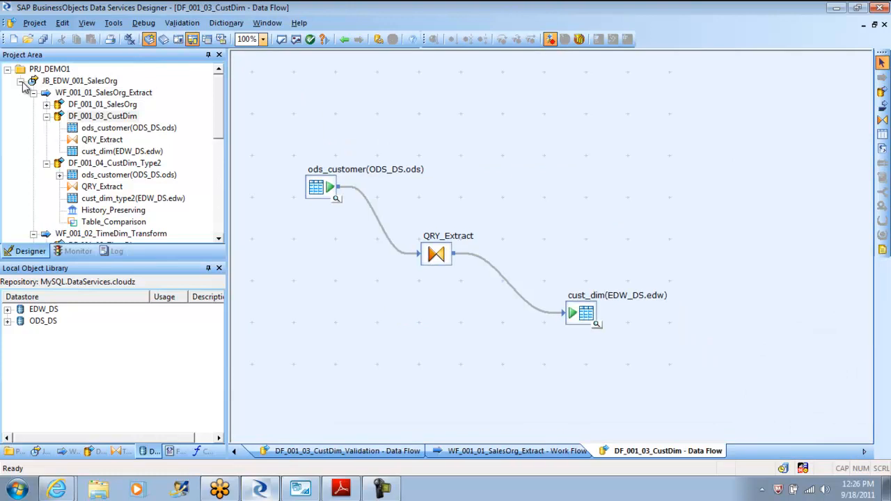
{"action": "left_click", "coordinate": [344, 39]}
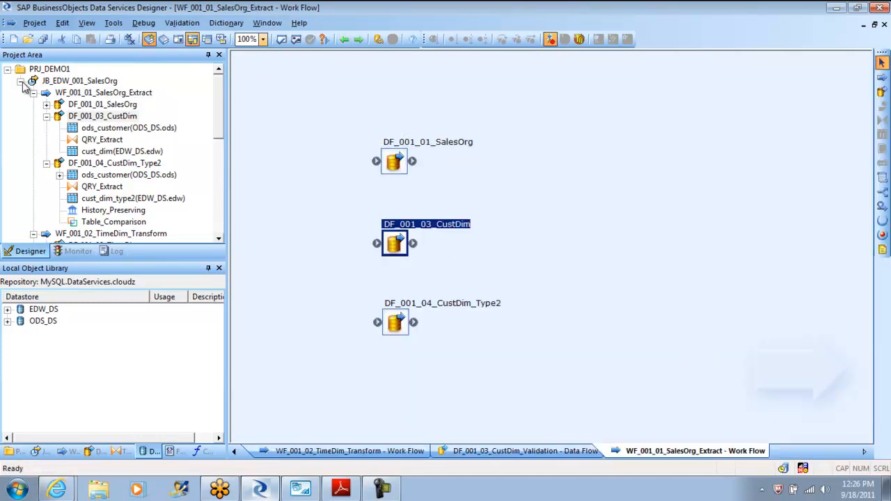
{"action": "left_click", "coordinate": [442, 303]}
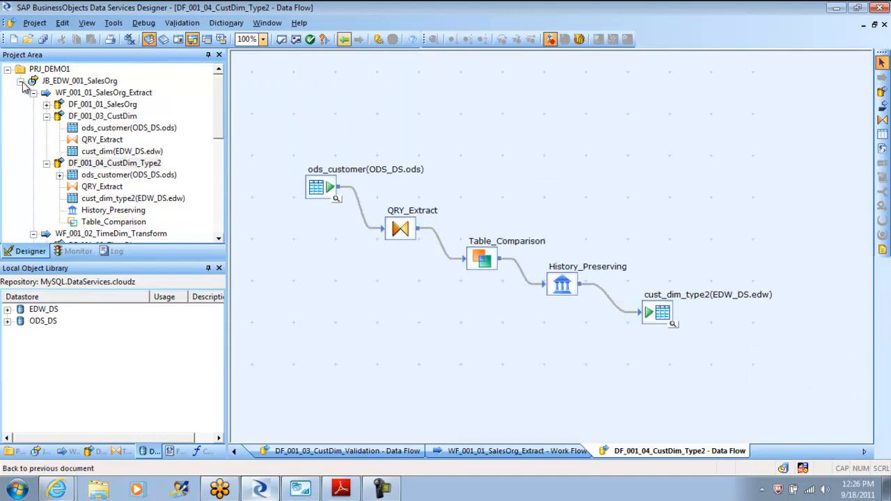
{"action": "left_click", "coordinate": [344, 40]}
{"action": "left_click", "coordinate": [427, 224]}
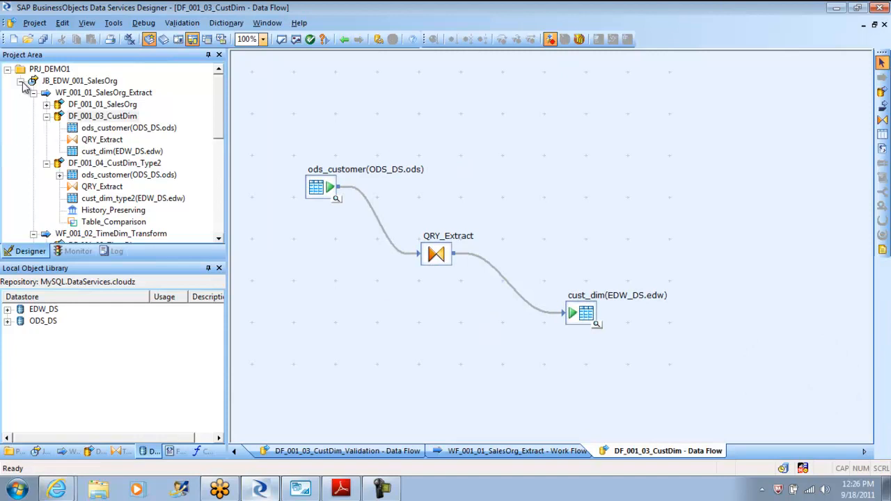
{"action": "left_click", "coordinate": [344, 40]}
{"action": "left_click", "coordinate": [344, 39]}
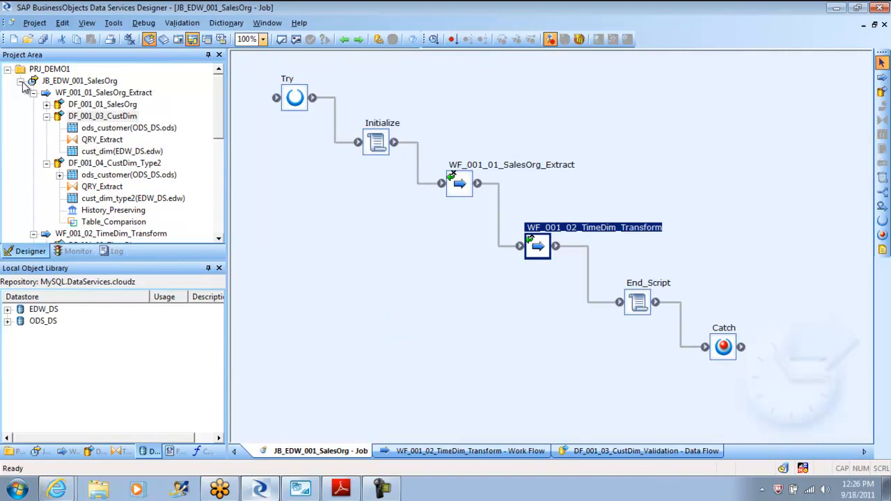
Step: In the DF_001_03_CustDim_Validation data flow, shift the Validation transform slightly and delete the rej_cust_dim table from its Fail output
{"action": "key", "text": "alt+Right"}
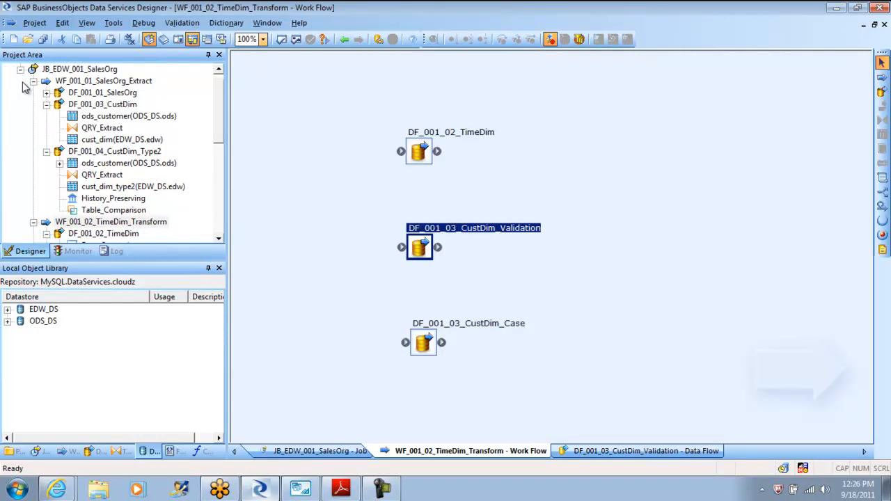
{"action": "key", "text": "alt+Right"}
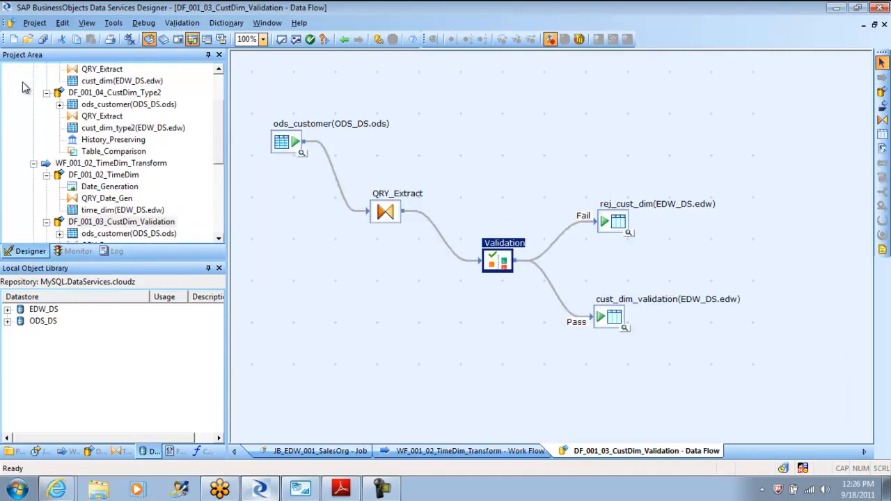
{"action": "left_click_drag", "start_coordinate": [498, 261], "coordinate": [479, 251]}
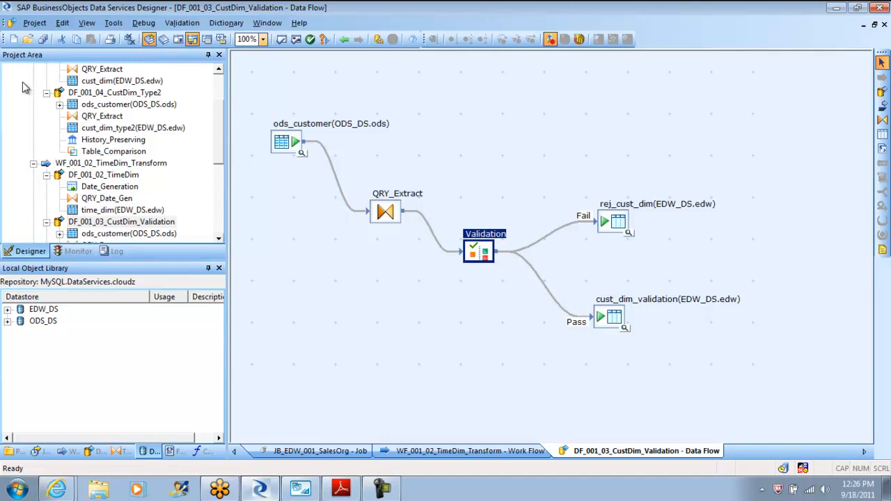
{"action": "mouse_move", "coordinate": [614, 222]}
{"action": "left_mouse_down"}
{"action": "mouse_move", "coordinate": [599, 204]}
{"action": "mouse_move", "coordinate": [608, 199]}
{"action": "left_mouse_up"}
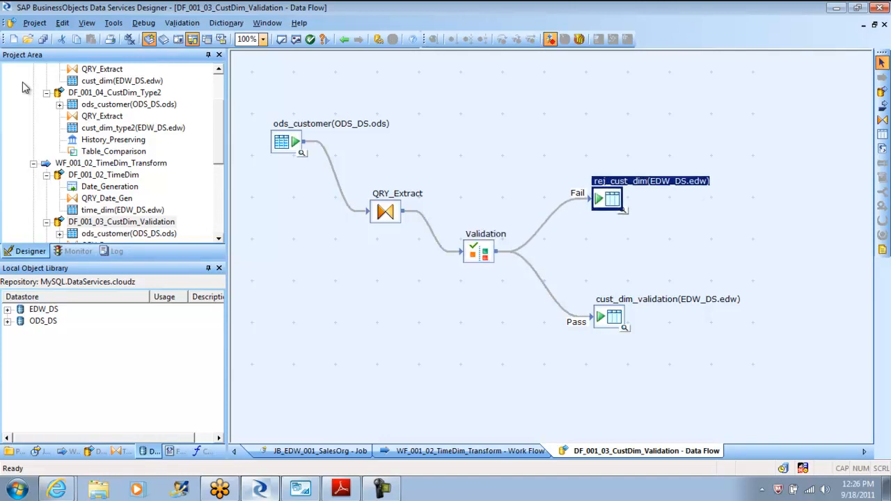
{"action": "left_click", "coordinate": [654, 244]}
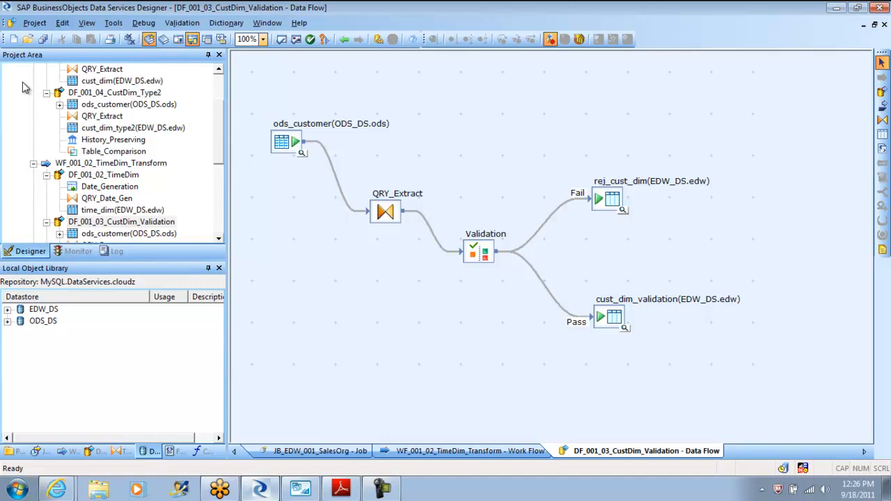
{"action": "left_click", "coordinate": [608, 199]}
{"action": "key", "text": "Delete"}
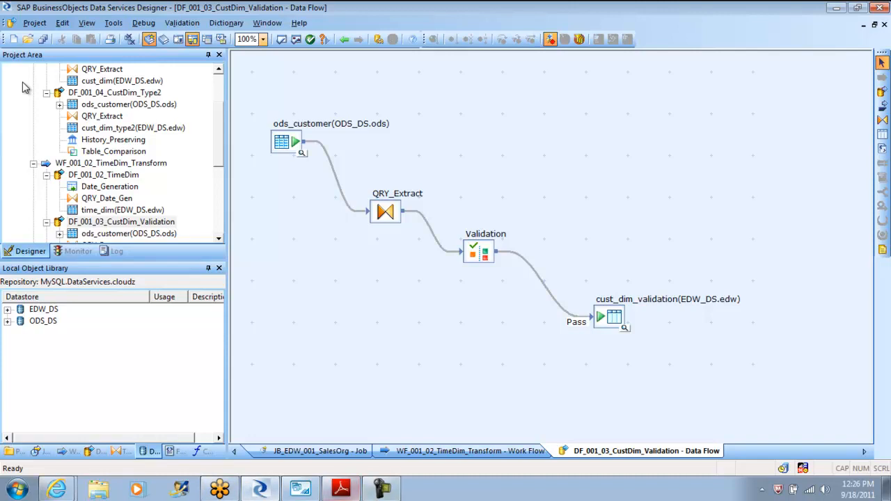
Step: Switch to MySQL Workbench and drop the rej_cust_dim table from the edw schema
{"action": "key", "text": "alt+Tab"}
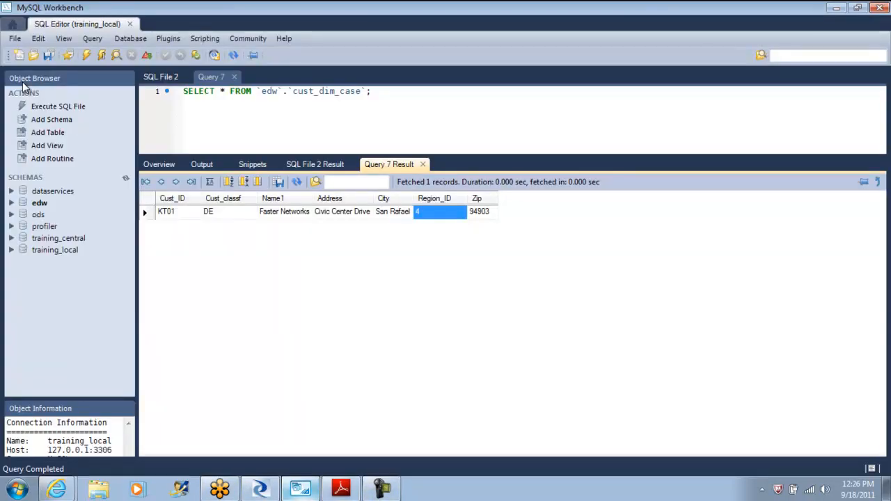
{"action": "key", "text": "ctrl+Tab"}
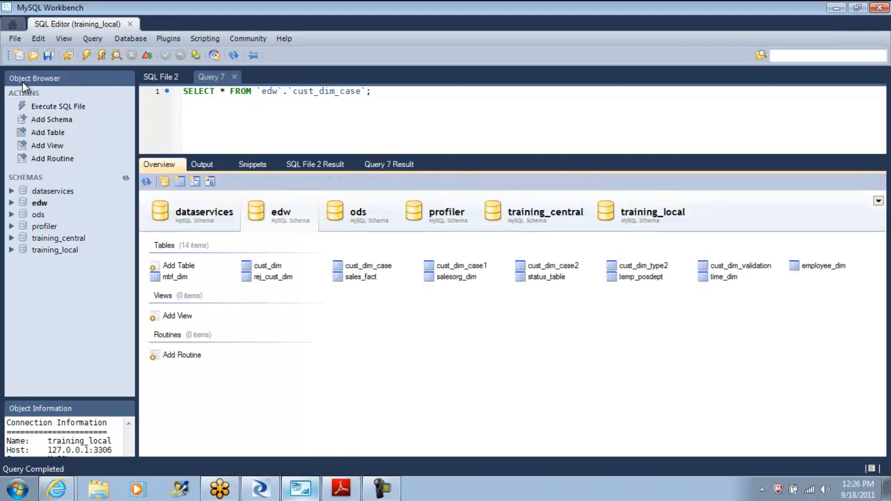
{"action": "right_click", "coordinate": [268, 279]}
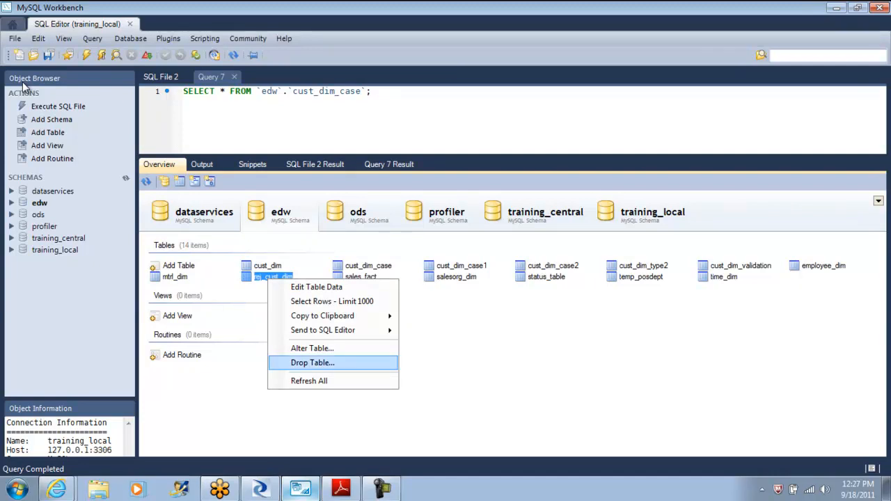
{"action": "left_click", "coordinate": [312, 362]}
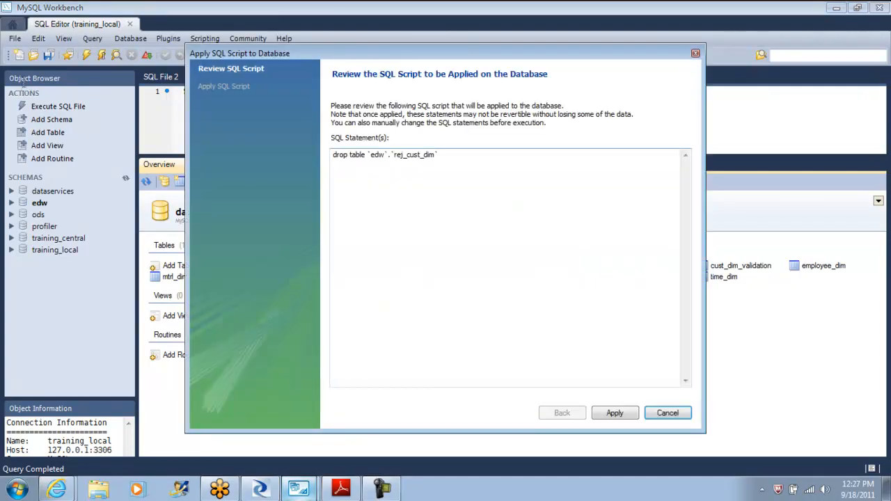
{"action": "left_click", "coordinate": [615, 413]}
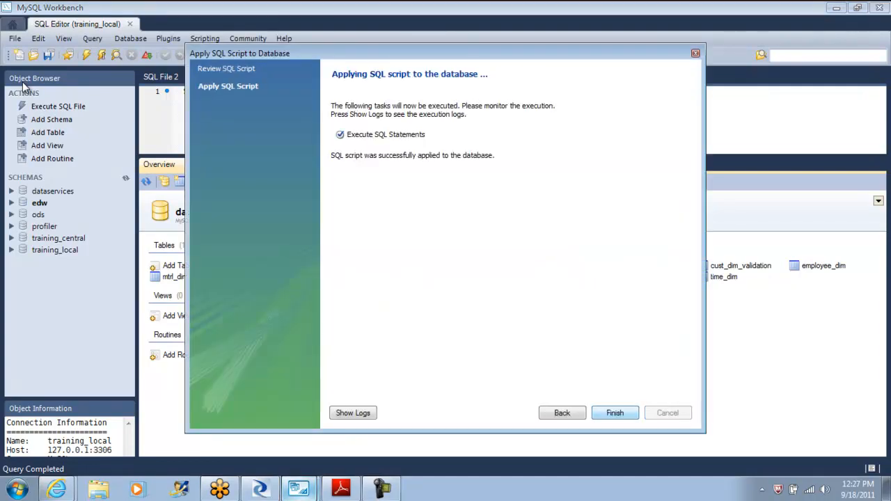
{"action": "left_click", "coordinate": [615, 413]}
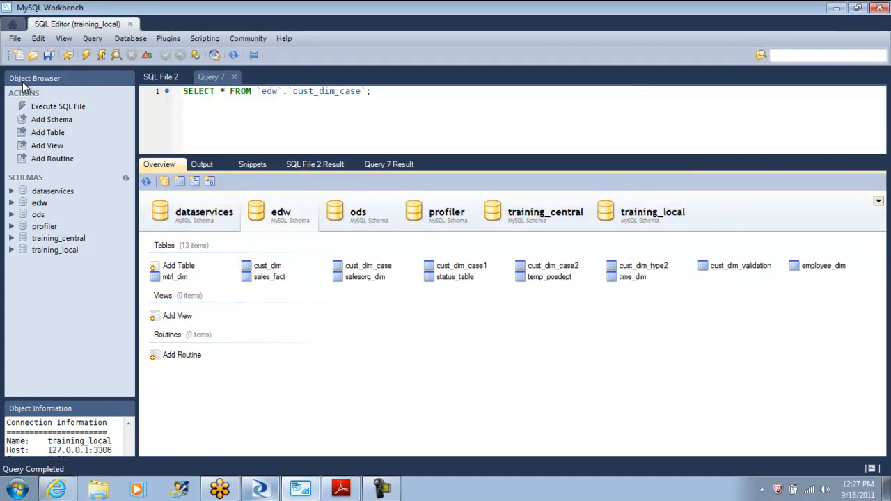
Step: Switch back to Data Services Designer and try to add a template table named Rej_Cust_Dim in the EDW_DS datastore
{"action": "left_click", "coordinate": [260, 489]}
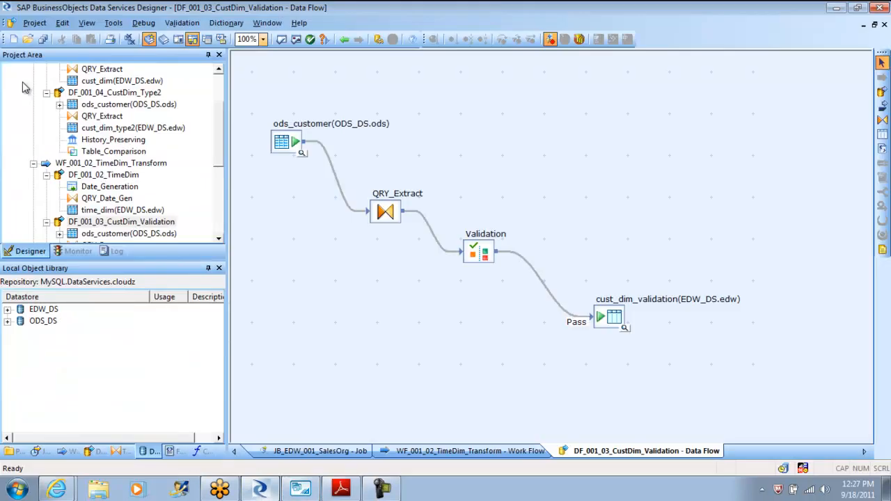
{"action": "left_click", "coordinate": [882, 135]}
{"action": "left_click", "coordinate": [610, 380]}
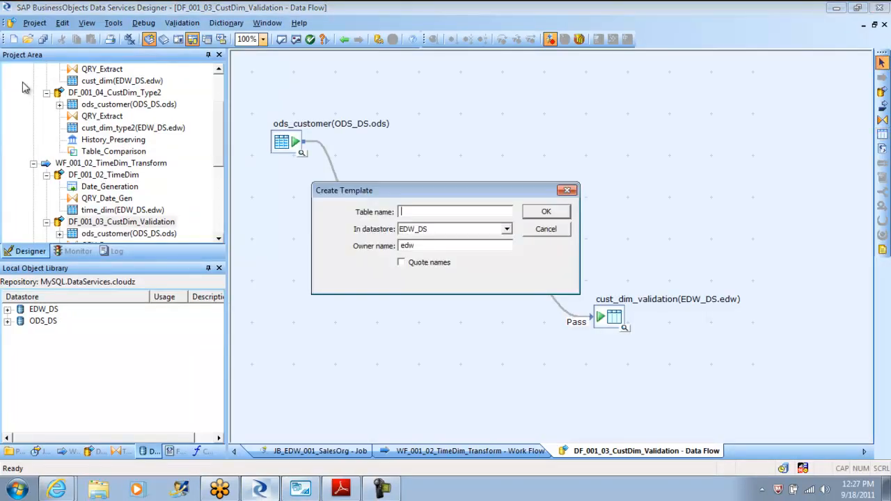
{"action": "type", "text": "Rej_"}
{"action": "left_click_drag", "start_coordinate": [432, 190], "coordinate": [565, 115]}
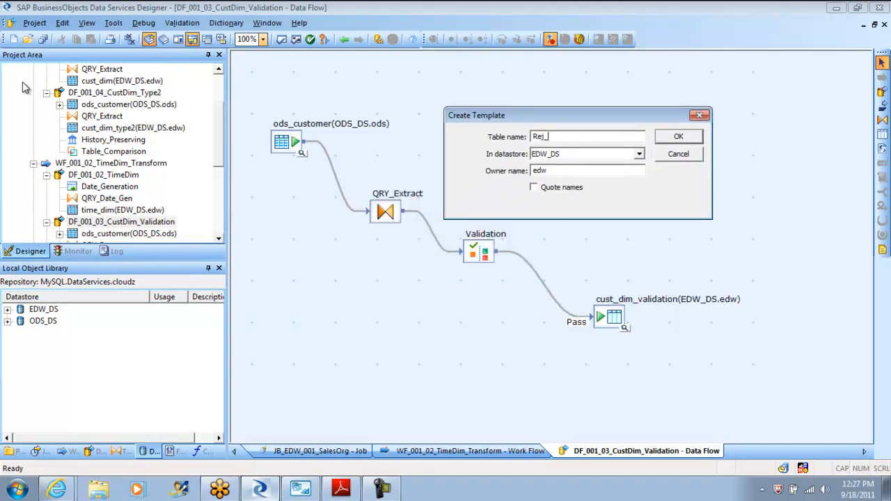
{"action": "type", "text": "Cust_"}
{"action": "type", "text": "Dim"}
{"action": "key", "text": "Return"}
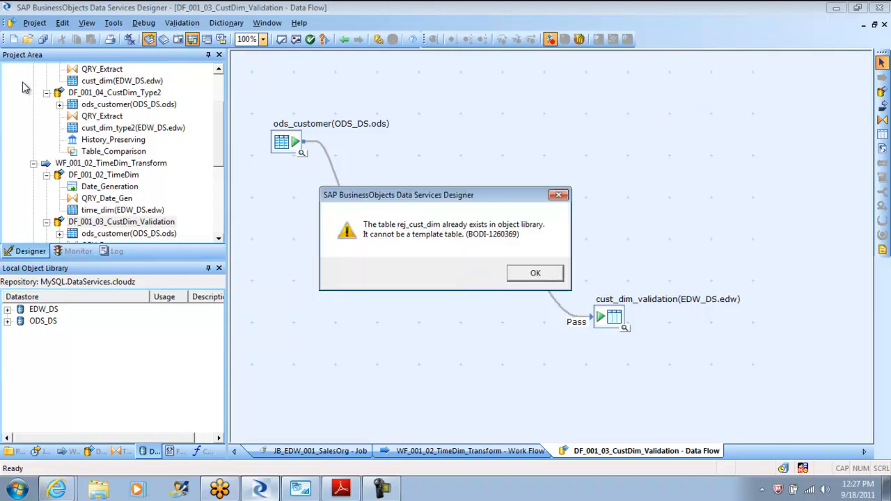
{"action": "key", "text": "Return"}
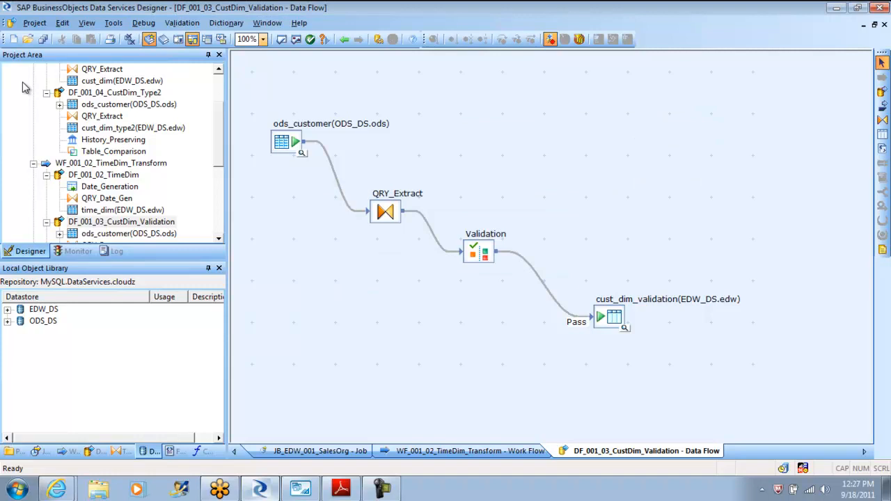
Step: Delete the rej_cust_dim template table from the EDW_DS datastore, accepting its removal despite being in use
{"action": "left_click", "coordinate": [8, 321]}
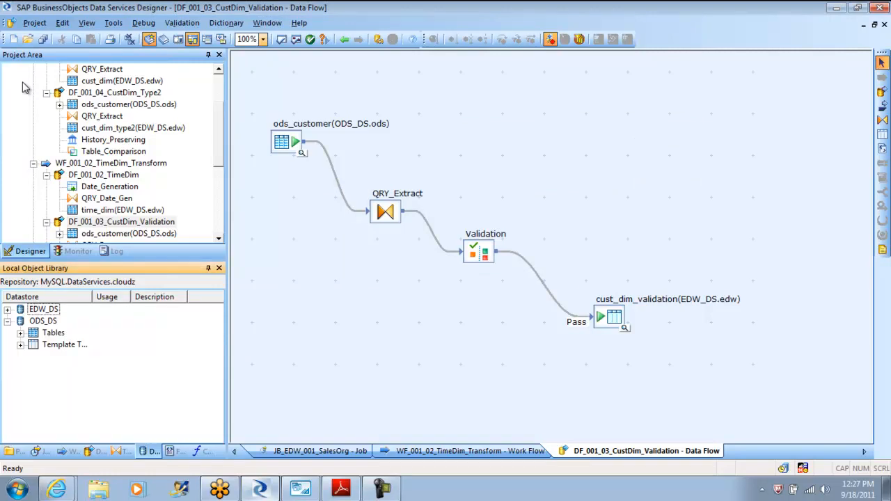
{"action": "left_click", "coordinate": [20, 344]}
{"action": "left_click", "coordinate": [7, 321]}
{"action": "left_click", "coordinate": [8, 309]}
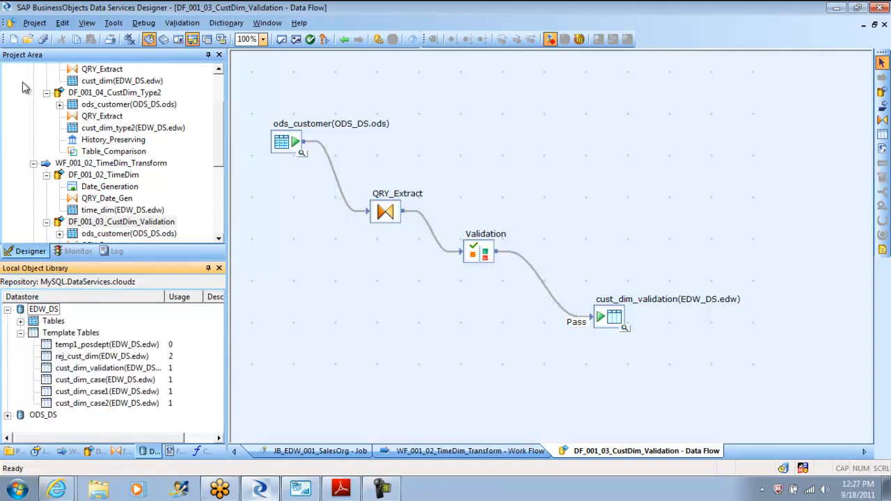
{"action": "right_click", "coordinate": [88, 356]}
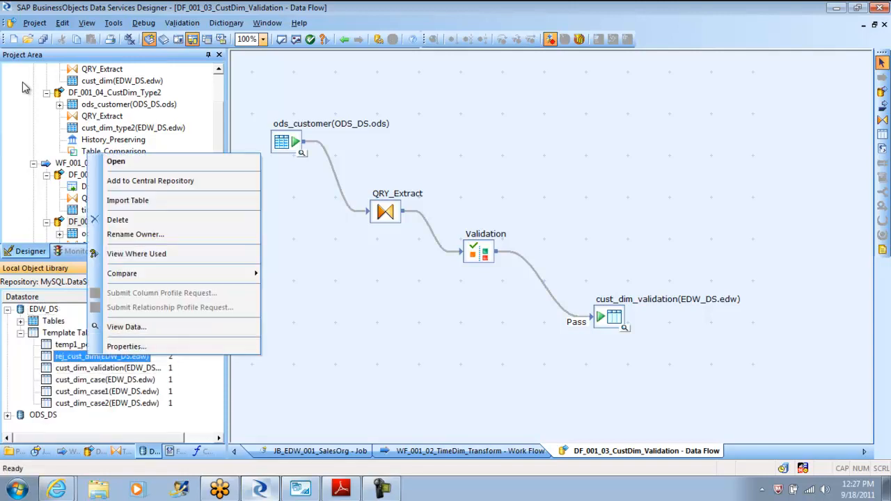
{"action": "left_click", "coordinate": [118, 219]}
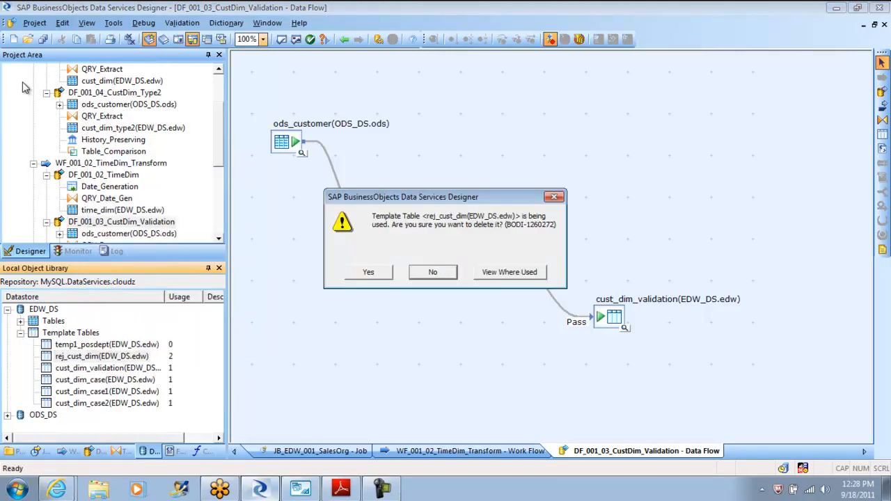
{"action": "left_click", "coordinate": [369, 272]}
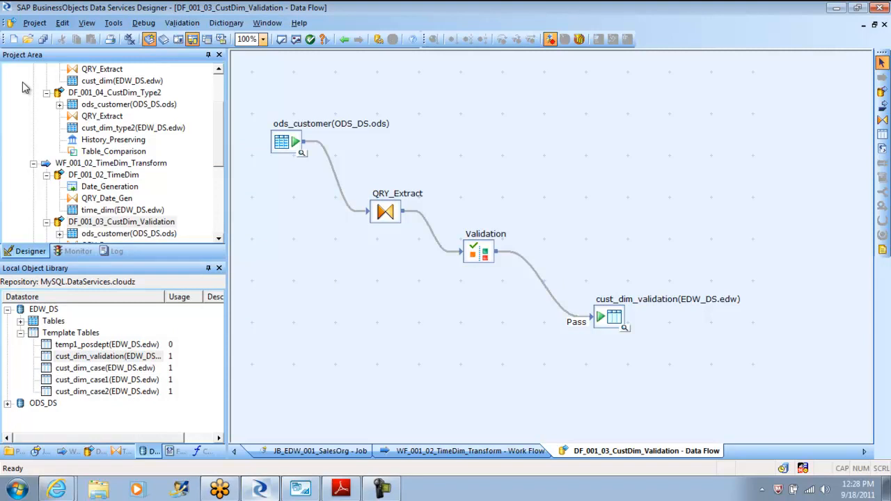
Step: Add a template table named rej_cust_dim in the EDW_DS datastore and connect the Validation transform's Fail output to it
{"action": "left_click", "coordinate": [883, 133]}
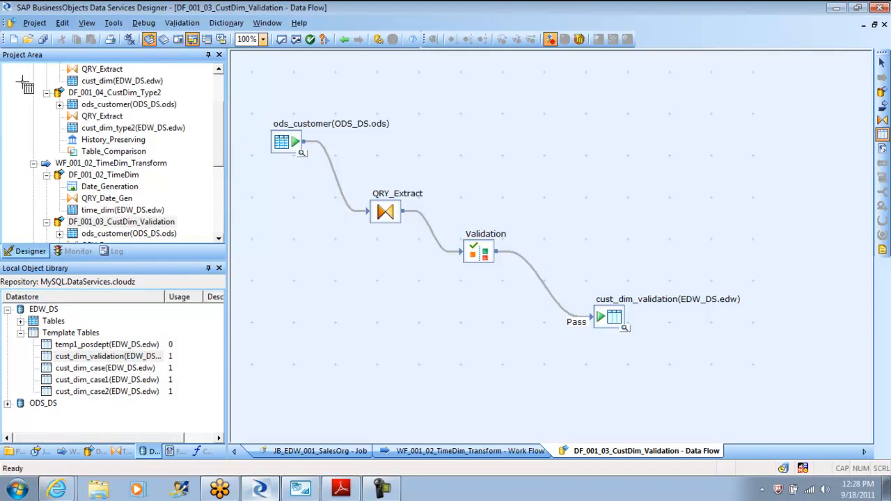
{"action": "left_click", "coordinate": [610, 202]}
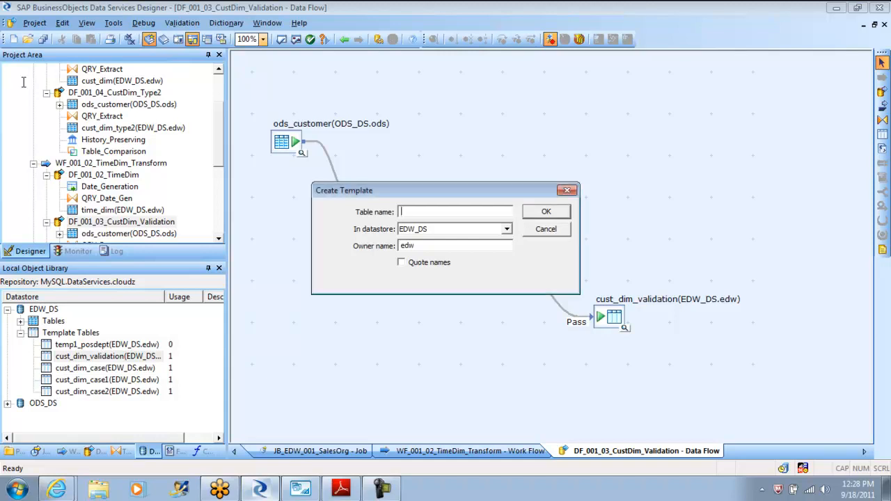
{"action": "type", "text": "rej_Cust_dim"}
{"action": "key", "text": "Return"}
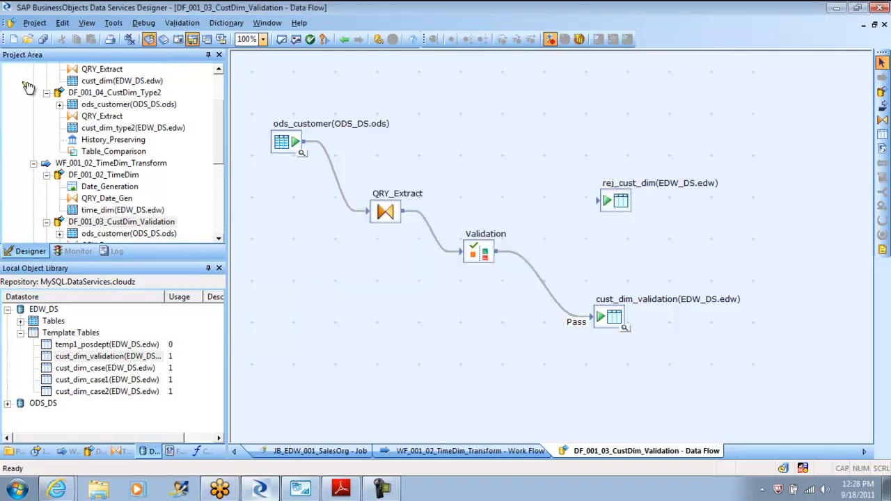
{"action": "left_click_drag", "start_coordinate": [497, 251], "coordinate": [600, 202]}
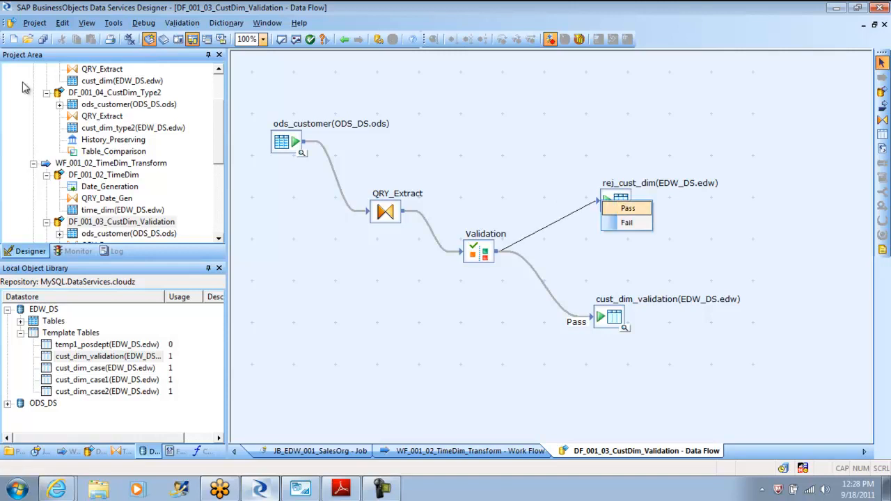
{"action": "left_click", "coordinate": [627, 222]}
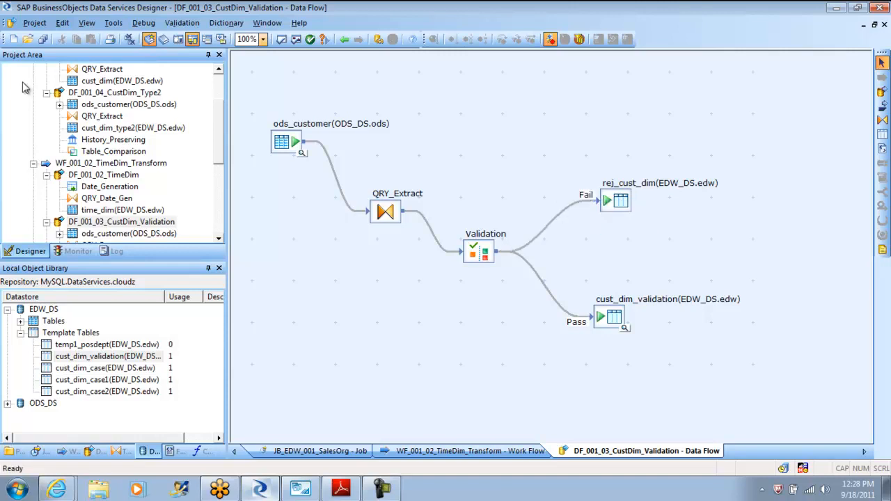
Step: Validate all objects in the DF_001_03_CustDim_Validation data flow and dismiss the validation output
{"action": "left_click", "coordinate": [296, 39]}
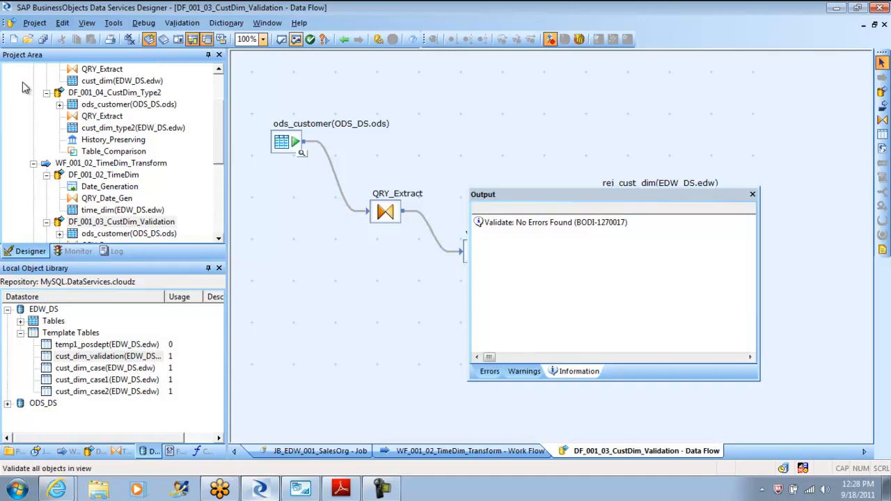
{"action": "left_click_drag", "start_coordinate": [557, 194], "coordinate": [410, 238]}
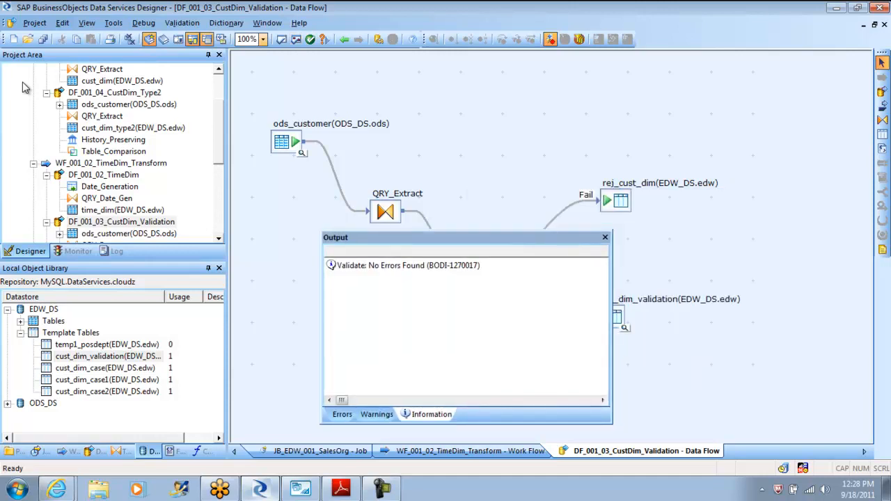
{"action": "left_click", "coordinate": [605, 237]}
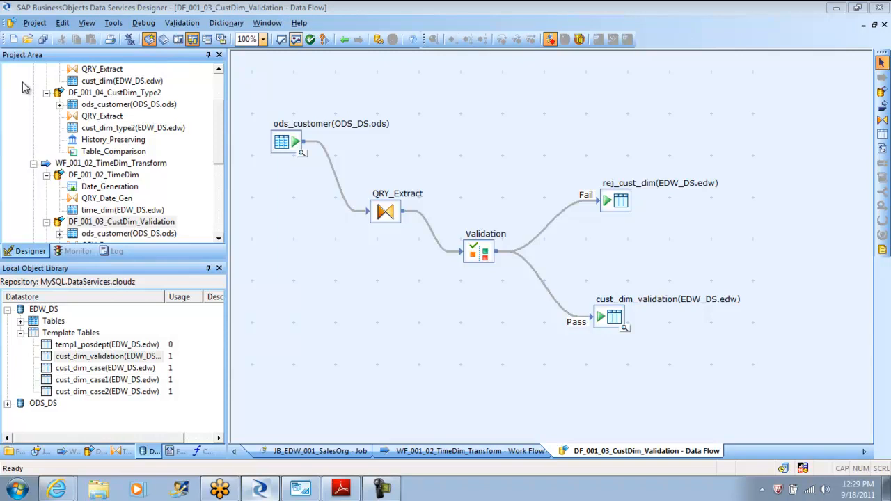
{"action": "left_click", "coordinate": [296, 40]}
{"action": "left_click", "coordinate": [605, 237]}
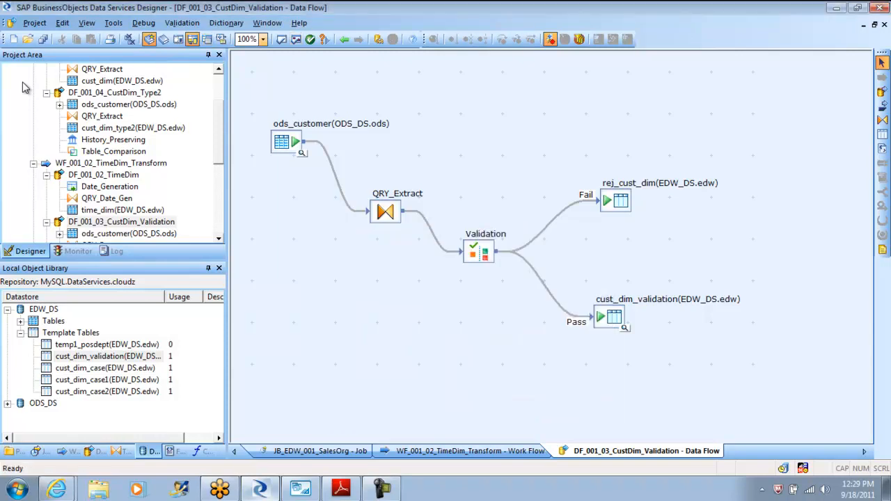
Step: Execute the JB_EDW_001_SalesOrg job with its default execution properties, saving all changed objects
{"action": "scroll", "coordinate": [24, 85], "scroll_direction": "up", "scroll_amount": 2}
{"action": "left_click", "coordinate": [33, 93]}
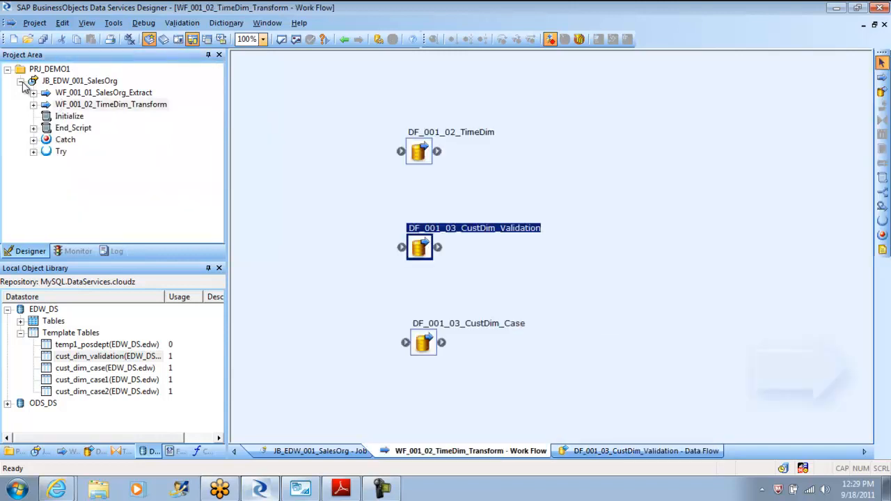
{"action": "right_click", "coordinate": [23, 84]}
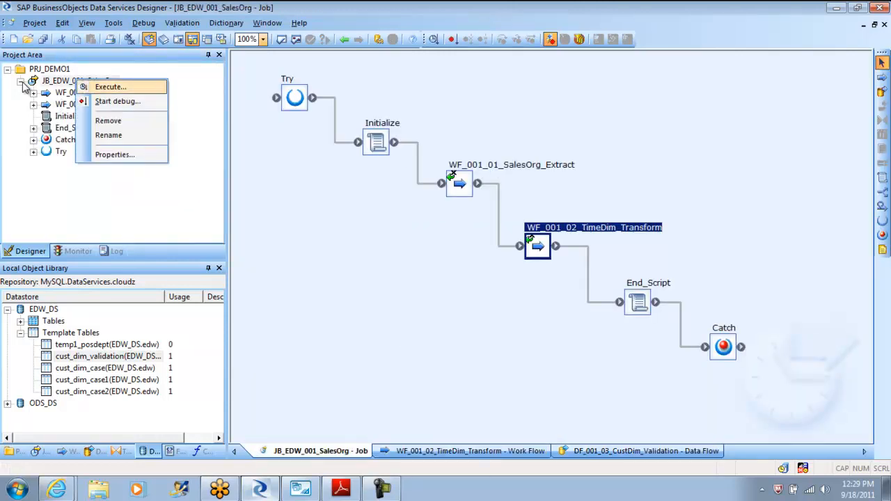
{"action": "key", "text": "Return"}
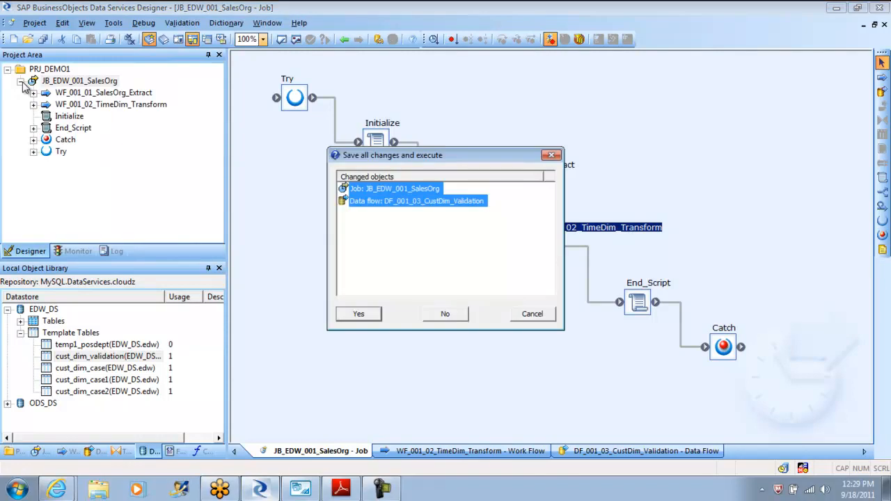
{"action": "key", "text": "Return"}
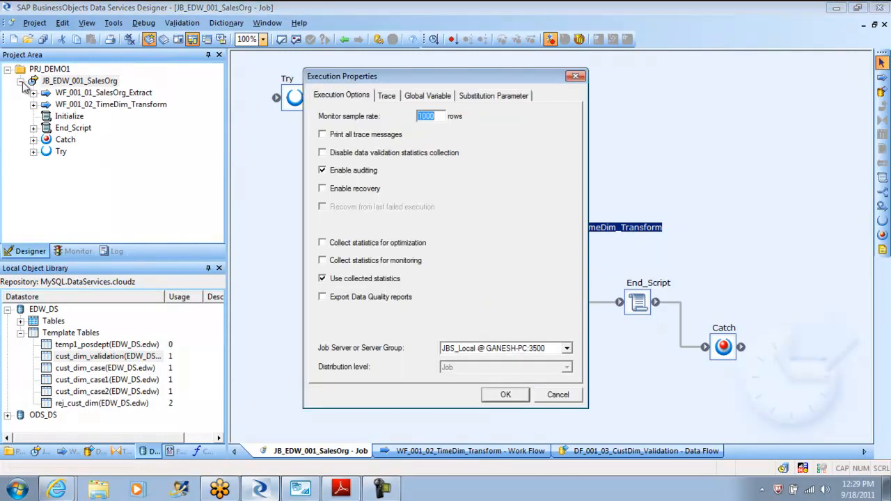
{"action": "key", "text": "Return"}
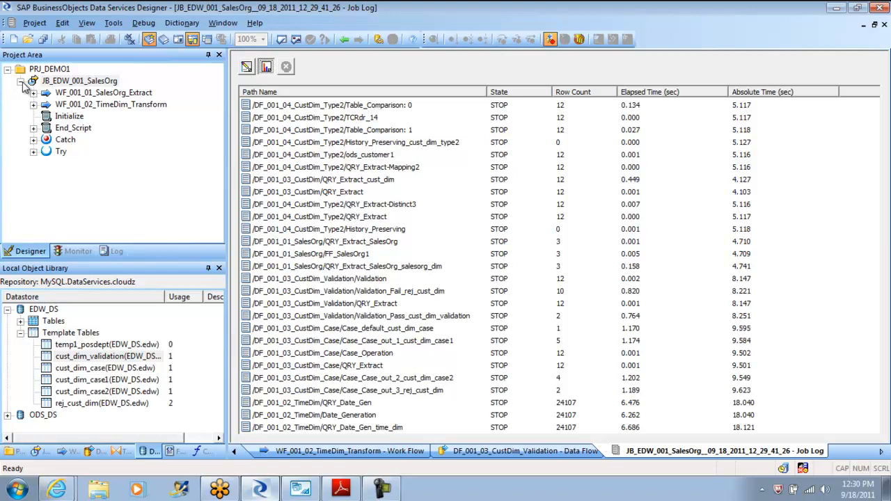
Step: Collapse the JB_EDW_001_SalesOrg job in the project tree and the EDW_DS datastore in the object library
{"action": "left_click", "coordinate": [21, 81]}
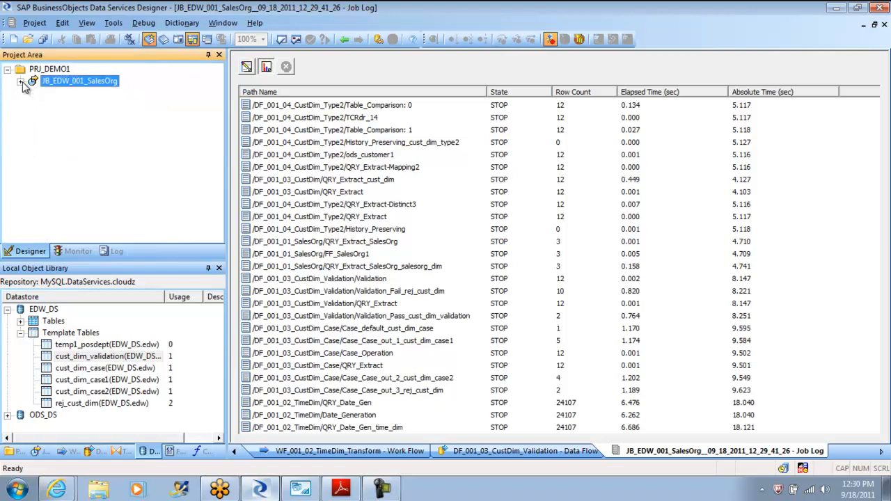
{"action": "left_click", "coordinate": [20, 333]}
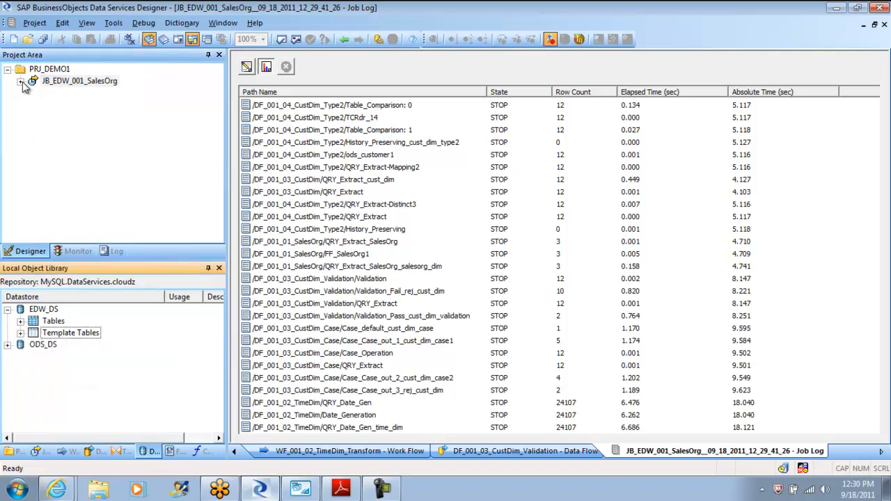
{"action": "left_click", "coordinate": [8, 310]}
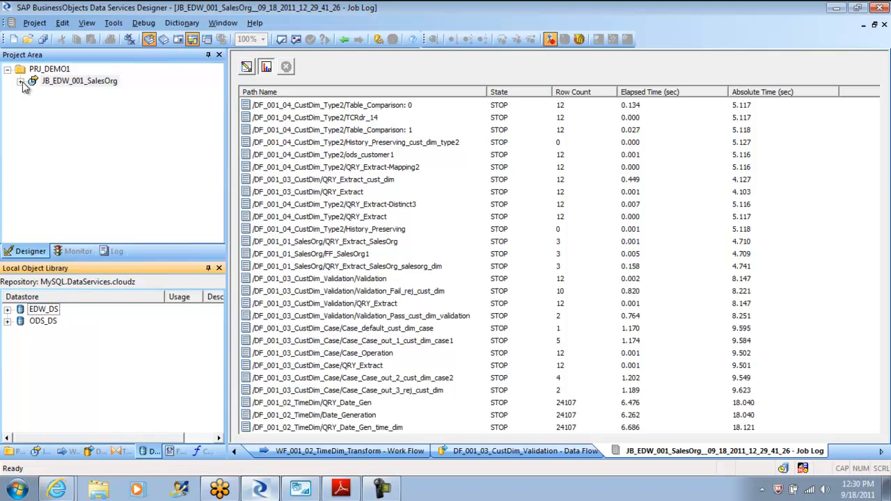
Step: Switch to the xi3_ds_tutorial_en.pdf tutorial in Adobe Reader and look through its chapter bookmarks
{"action": "left_click", "coordinate": [341, 490]}
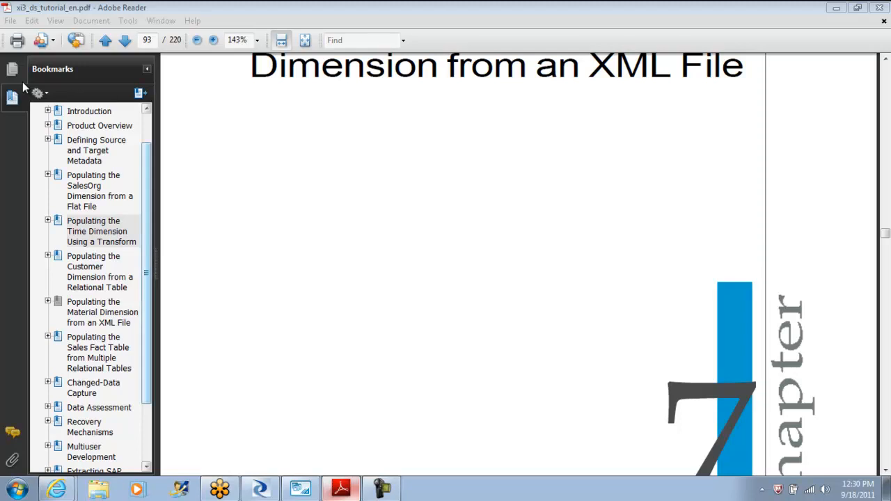
{"action": "left_click_drag", "start_coordinate": [146, 273], "coordinate": [146, 245]}
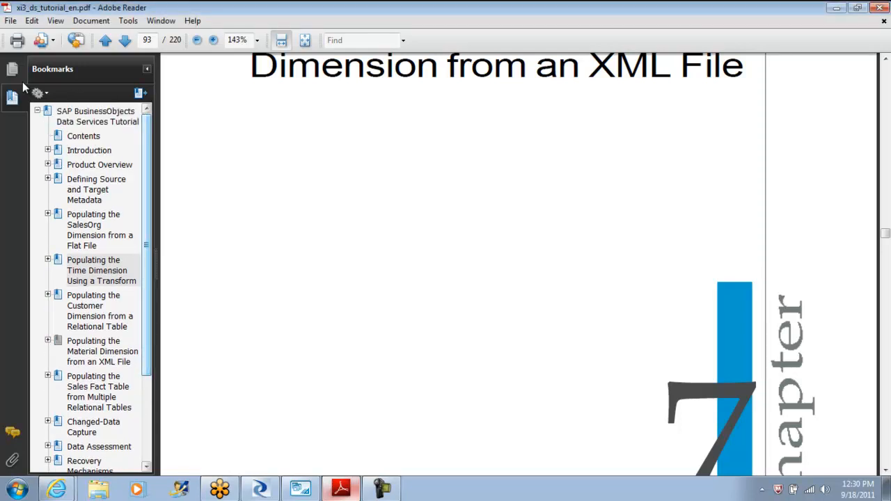